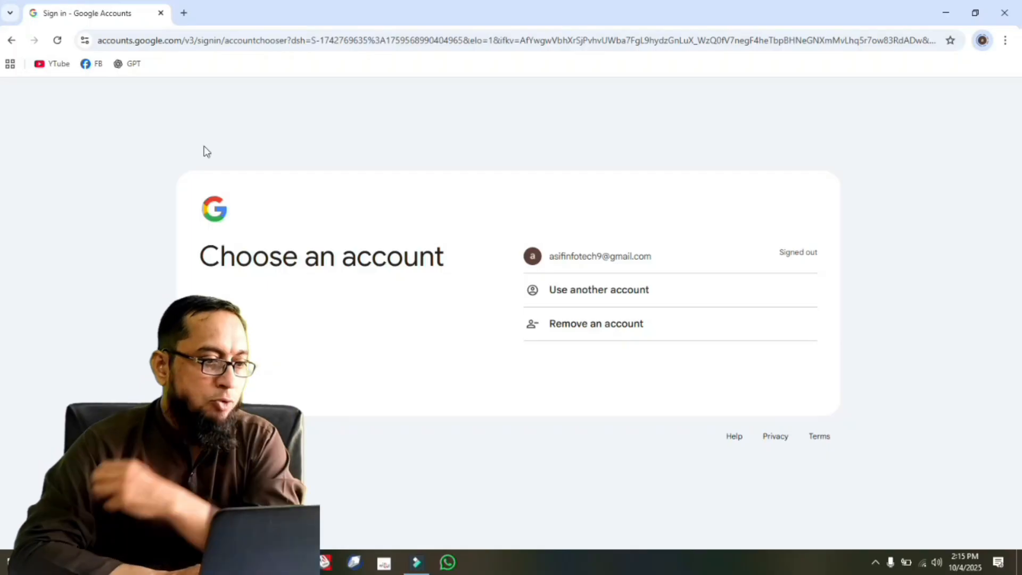
Open YouTube in a new browser tab and sign in with the listed Google account.
click(184, 13)
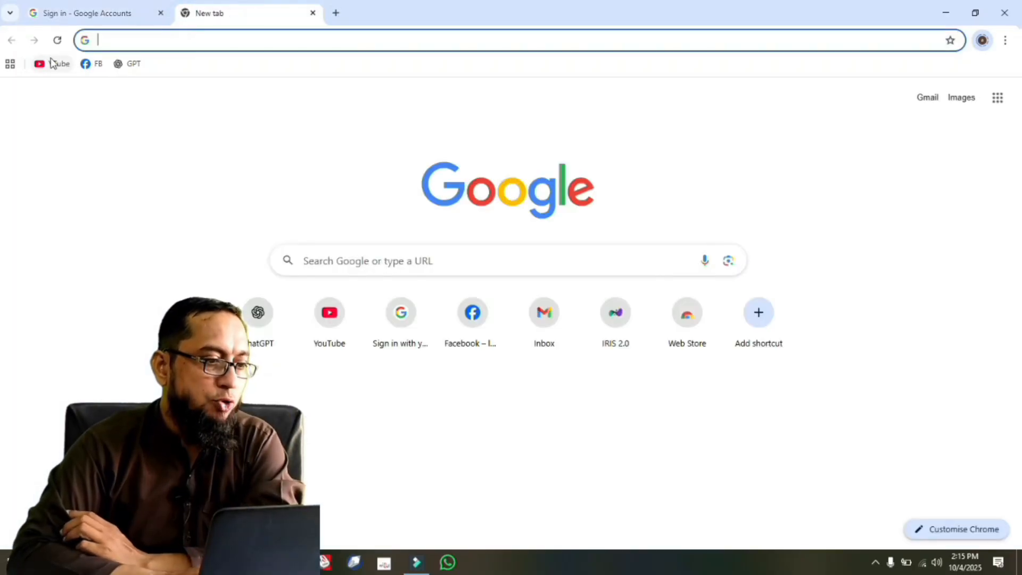
click(52, 64)
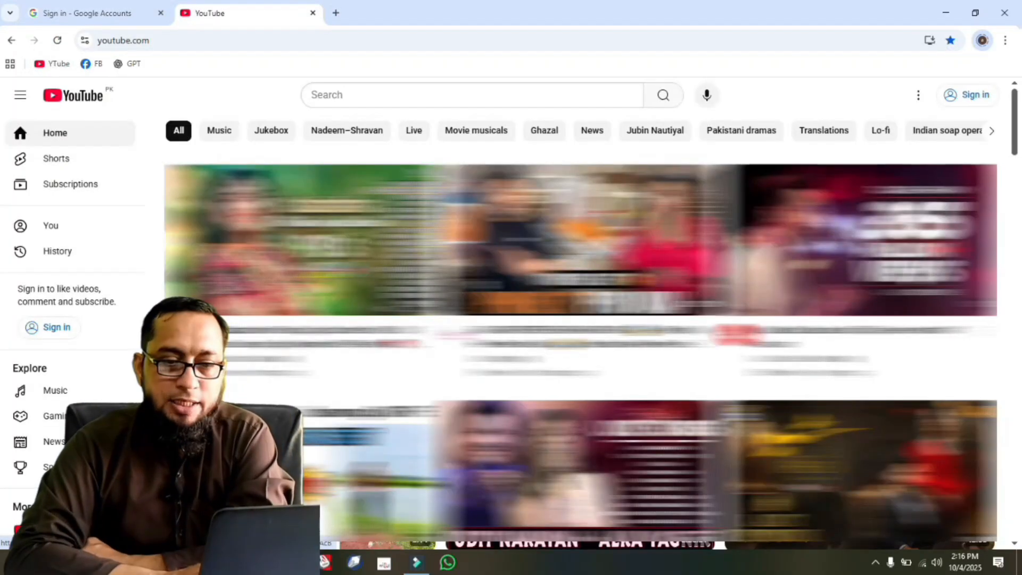
click(972, 99)
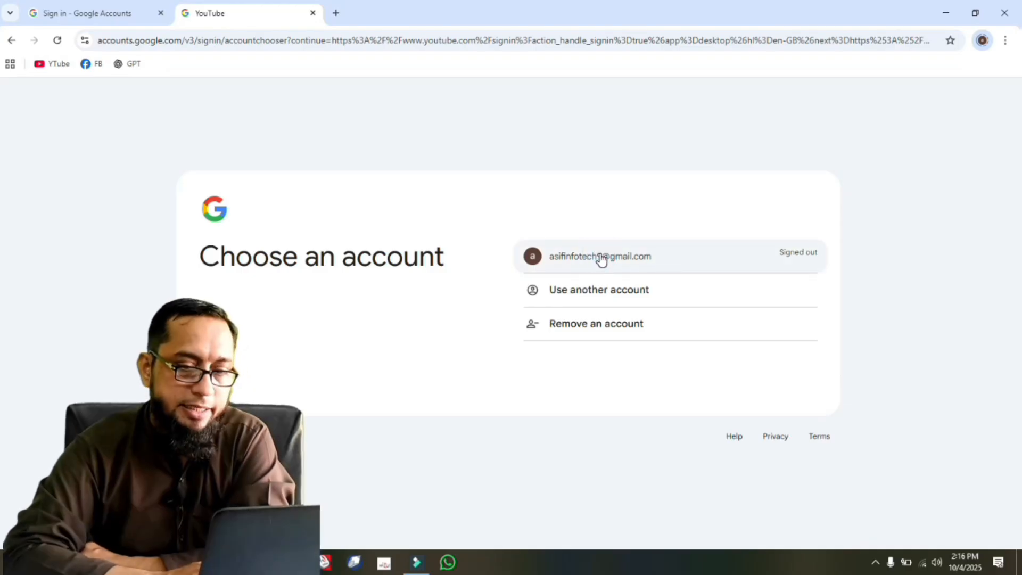
click(560, 264)
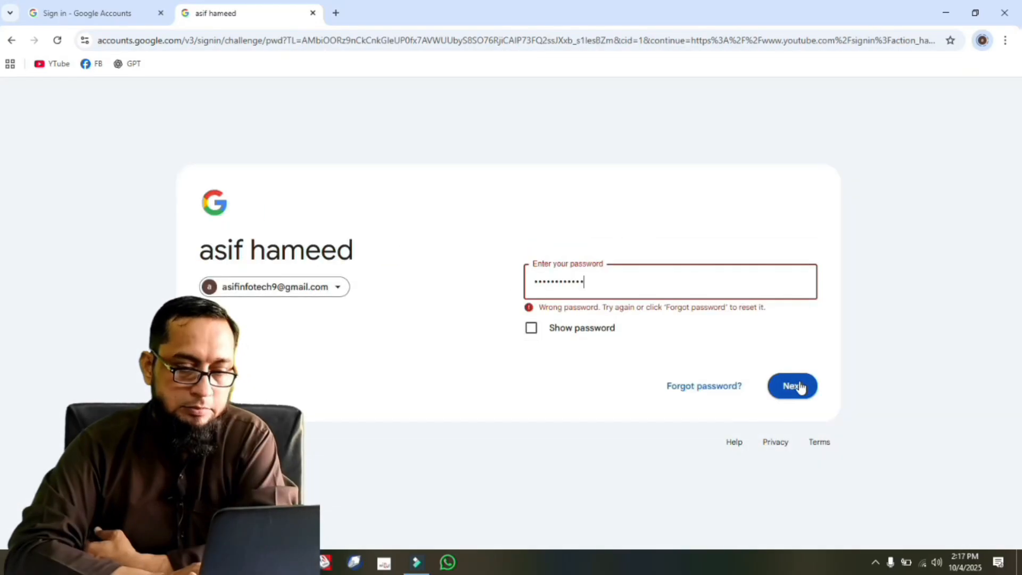
click(799, 381)
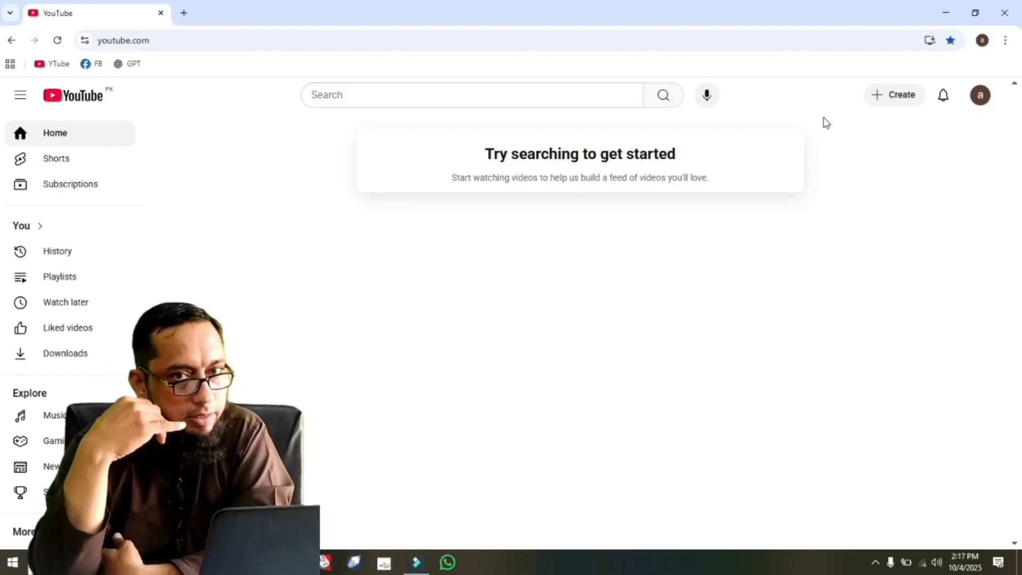
Start creating a YouTube channel for the signed-in account.
click(978, 96)
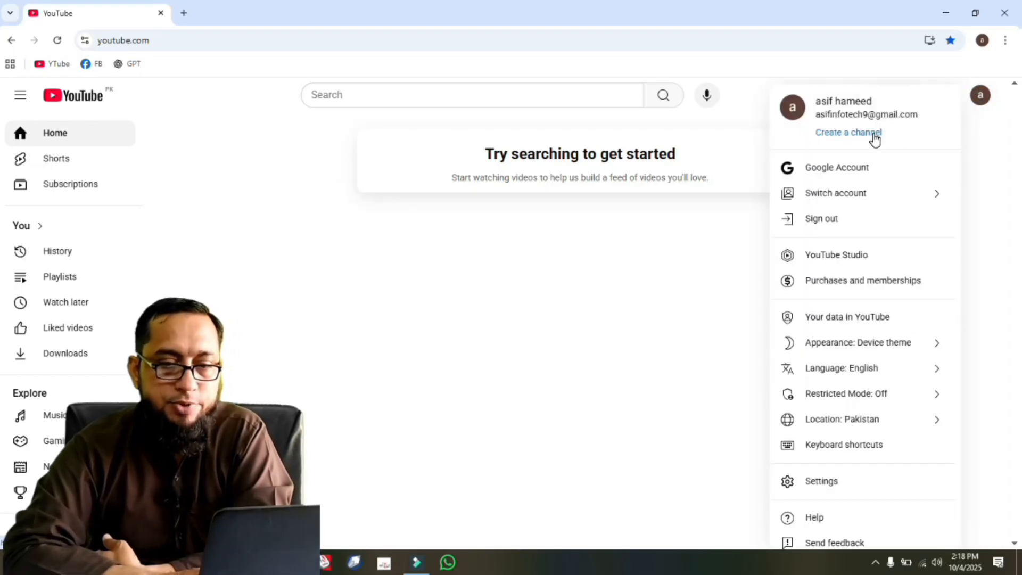
click(874, 136)
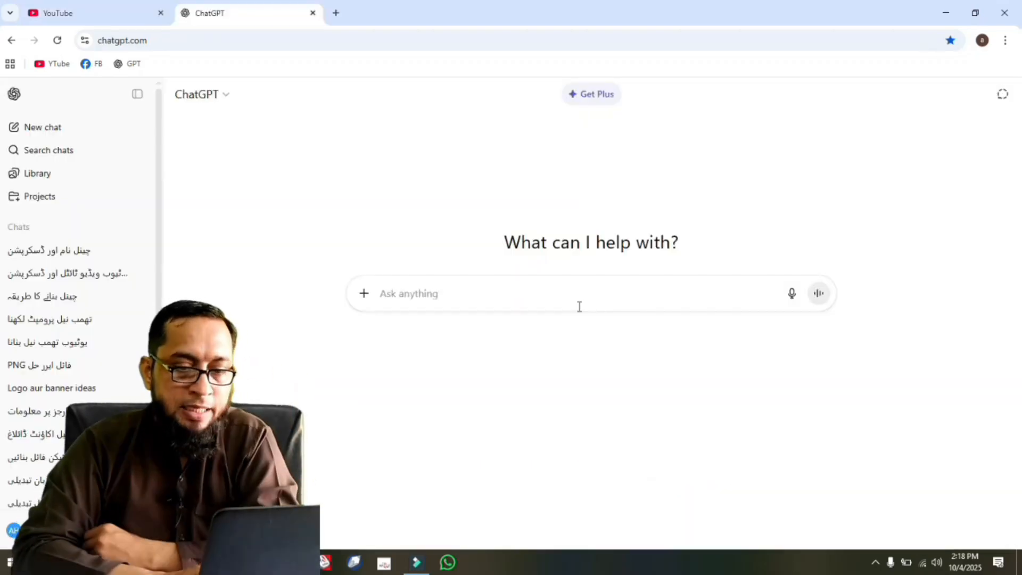
Switch to ChatGPT and dictate a request for a channel name and description.
click(792, 293)
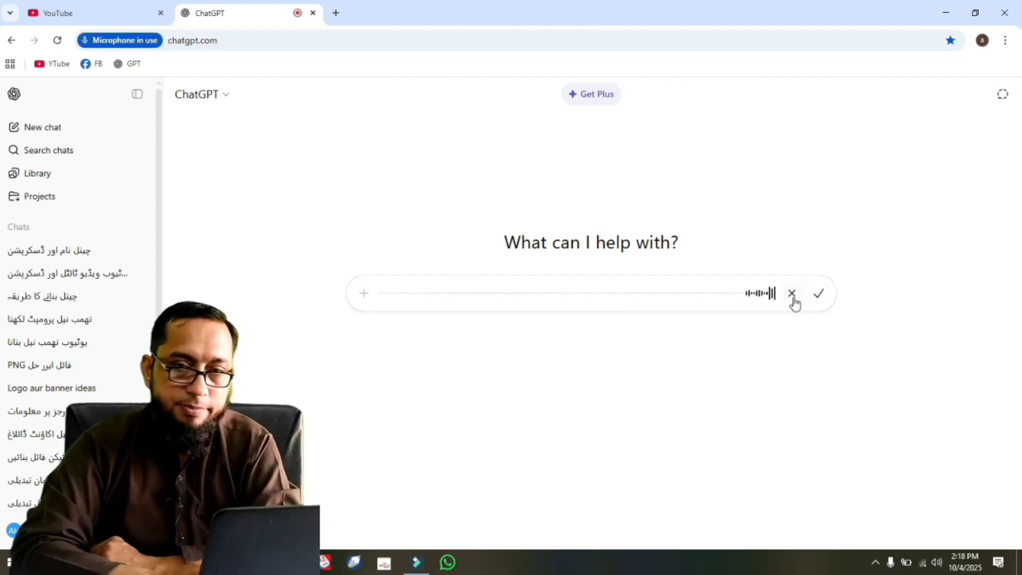
click(792, 294)
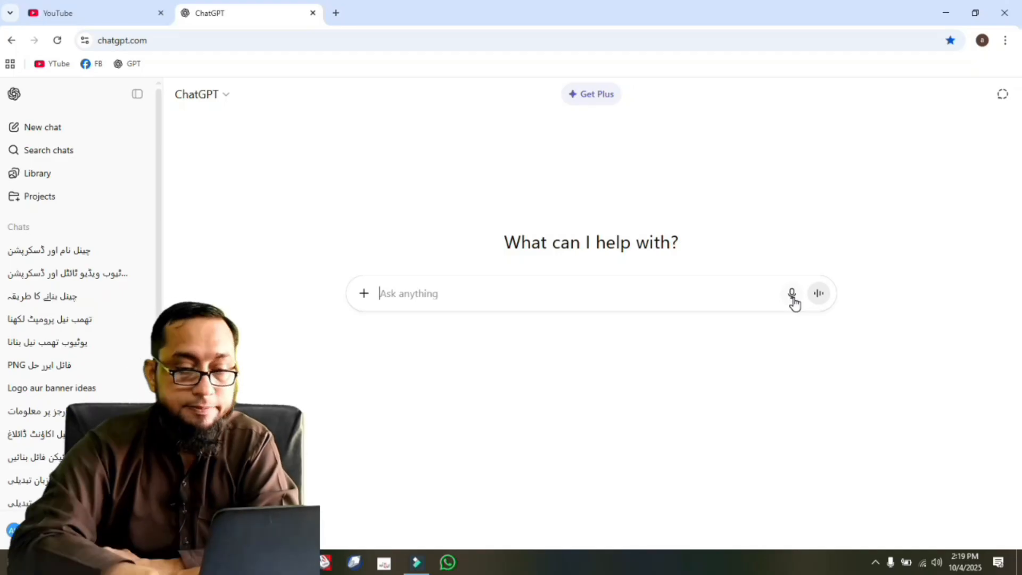
click(792, 298)
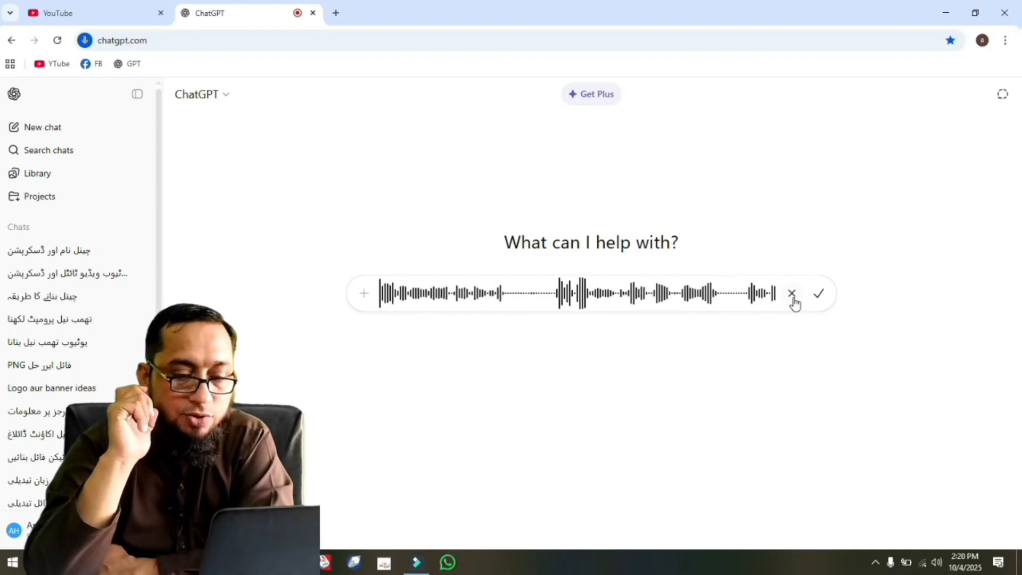
click(819, 295)
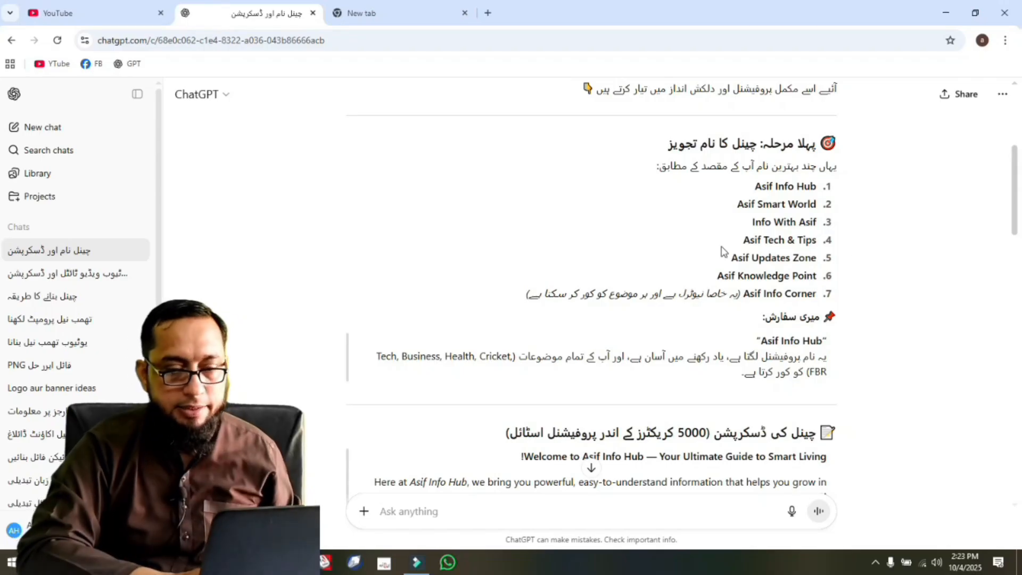
Copy the suggested name "Asif Tech & Tips" from ChatGPT and use it to replace the name in YouTube's channel creation form.
drag(743, 241, 817, 239)
key(ctrl+c)
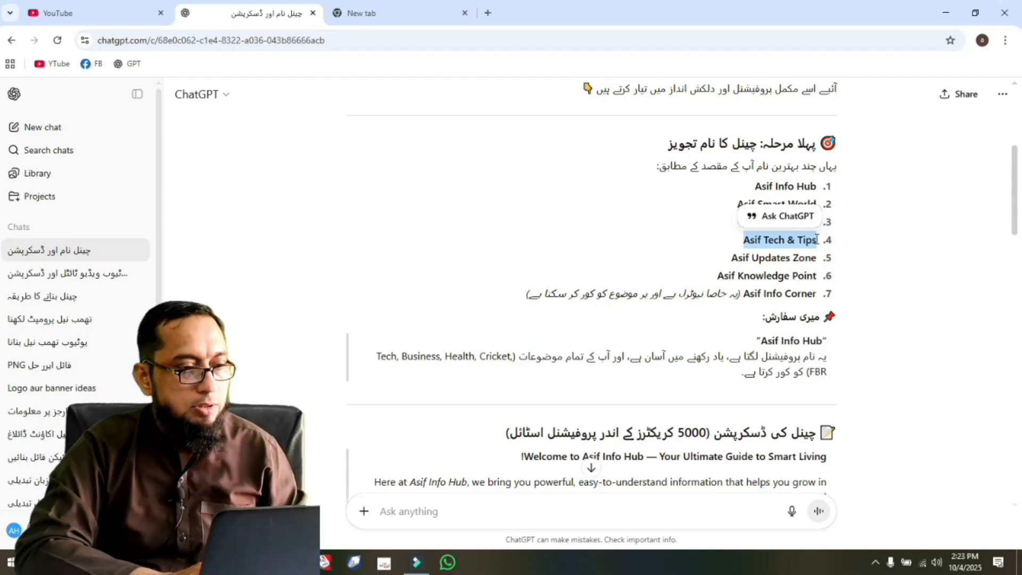
click(119, 9)
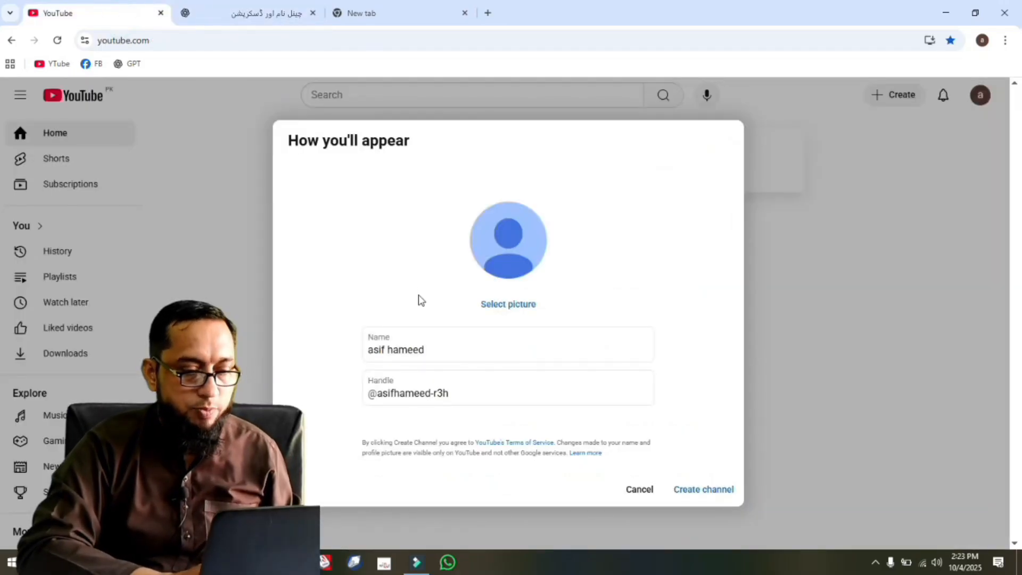
drag(434, 350, 346, 354)
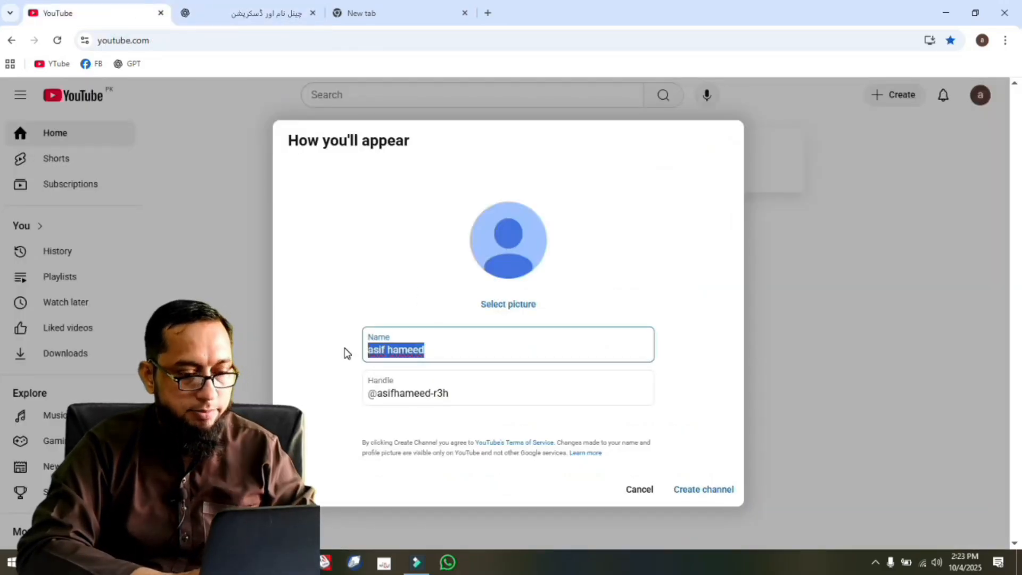
key(ctrl+v)
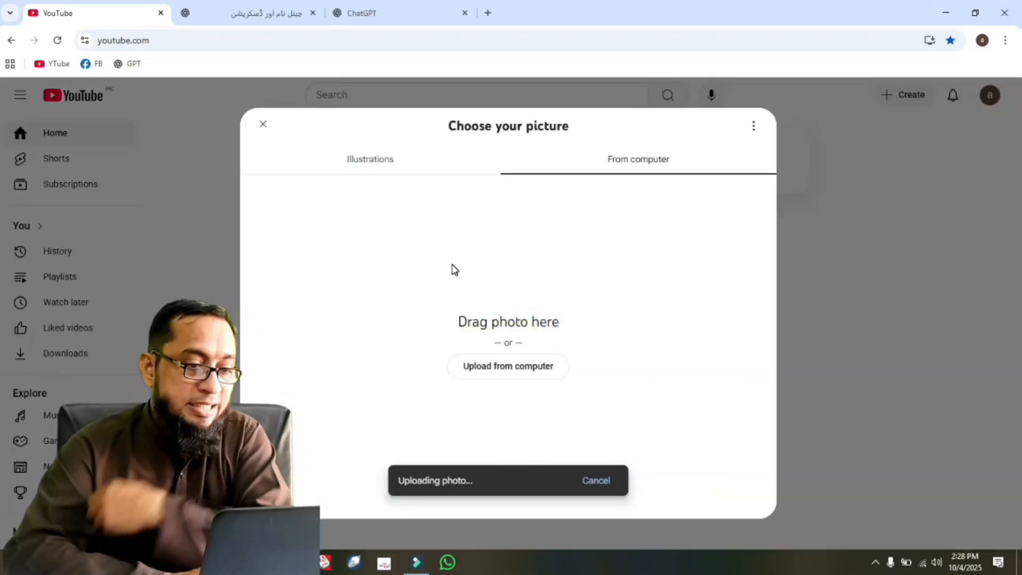
Switch to the ChatGPT conversation and review the suggested channel description.
click(274, 16)
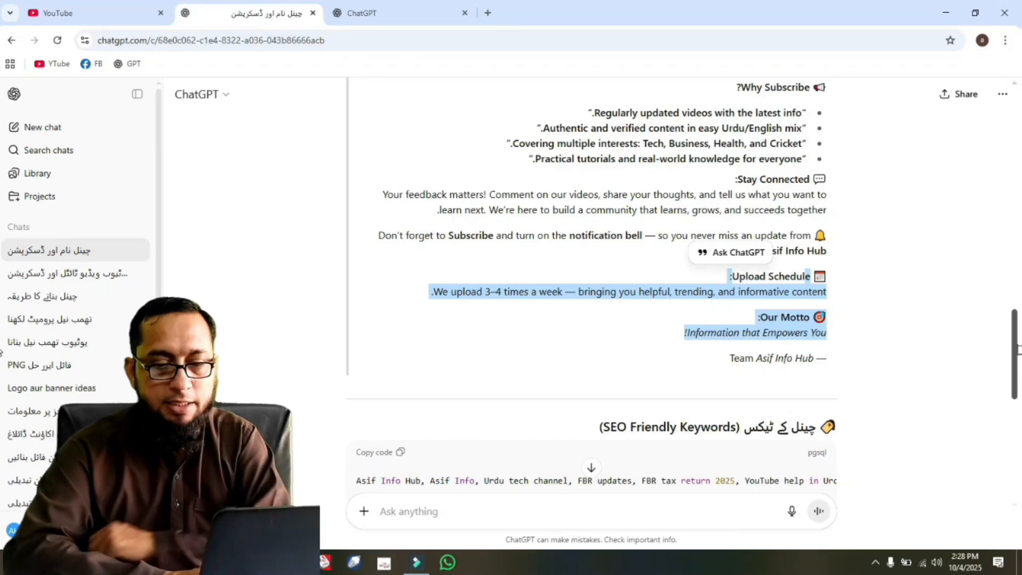
drag(1015, 344, 1018, 251)
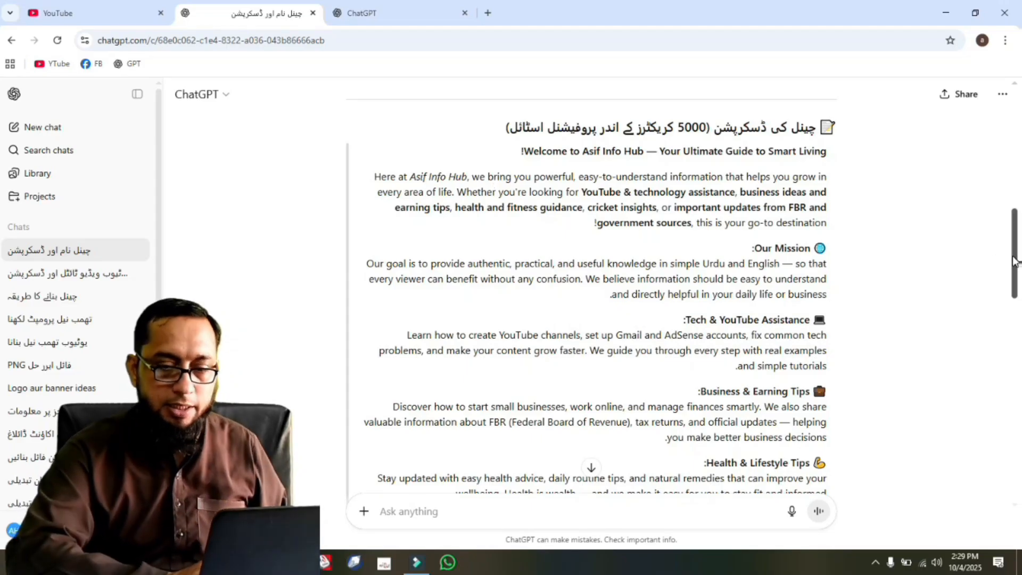
drag(1014, 260, 1018, 356)
scroll(784, 316, down, 4)
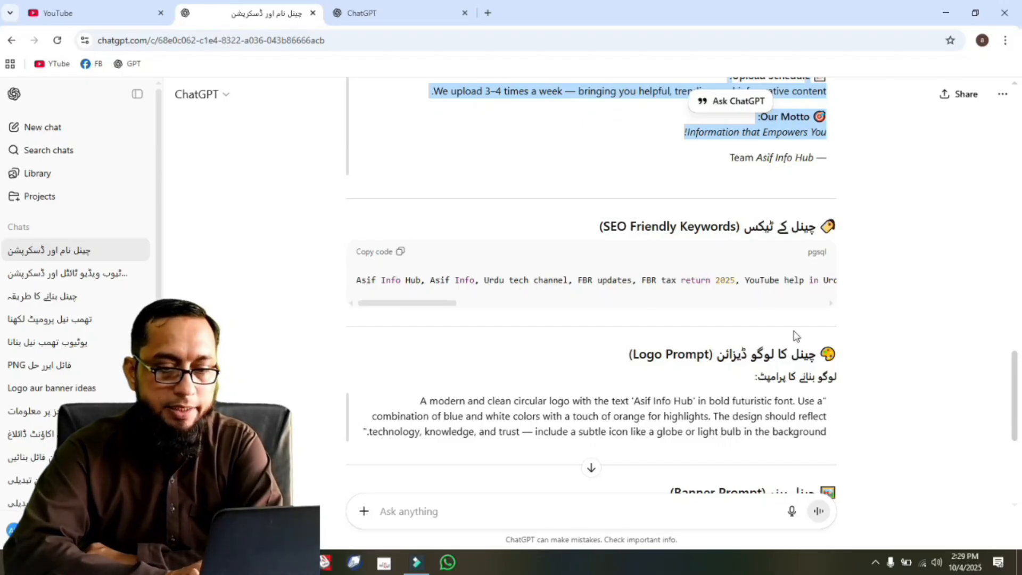
Read through the suggested SEO-friendly channel keywords.
click(829, 304)
click(829, 304)
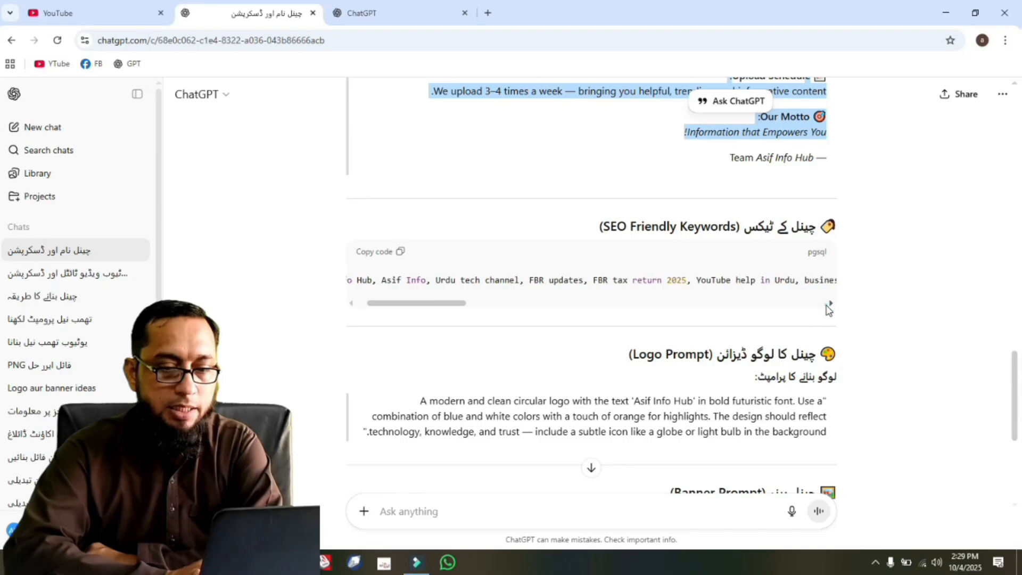
click(830, 304)
click(831, 304)
click(832, 304)
click(831, 305)
click(832, 304)
click(831, 304)
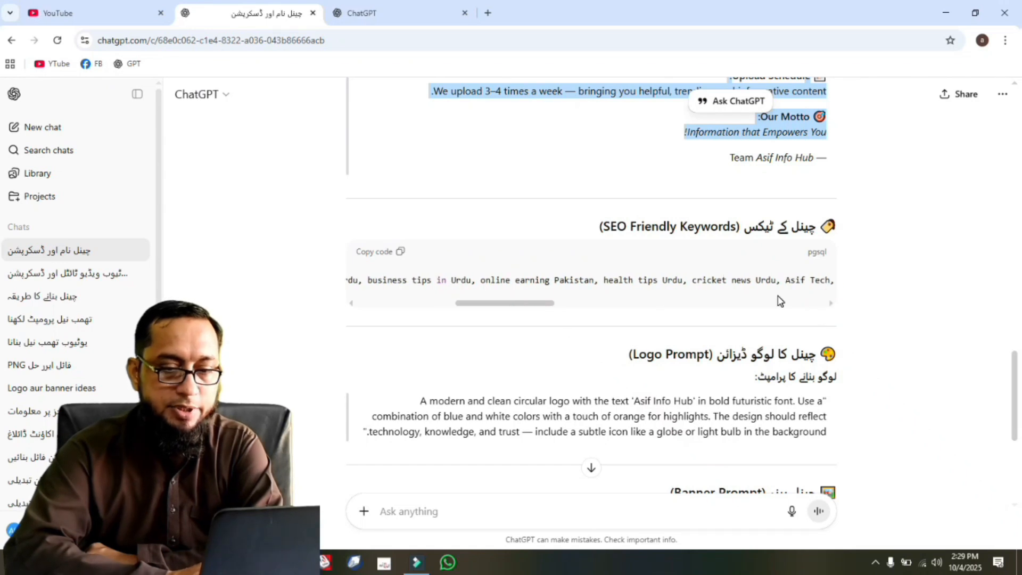
click(831, 305)
click(832, 305)
click(832, 304)
click(832, 305)
click(832, 305)
click(832, 305)
click(832, 304)
click(832, 305)
click(832, 304)
click(832, 305)
click(832, 304)
click(832, 304)
click(832, 305)
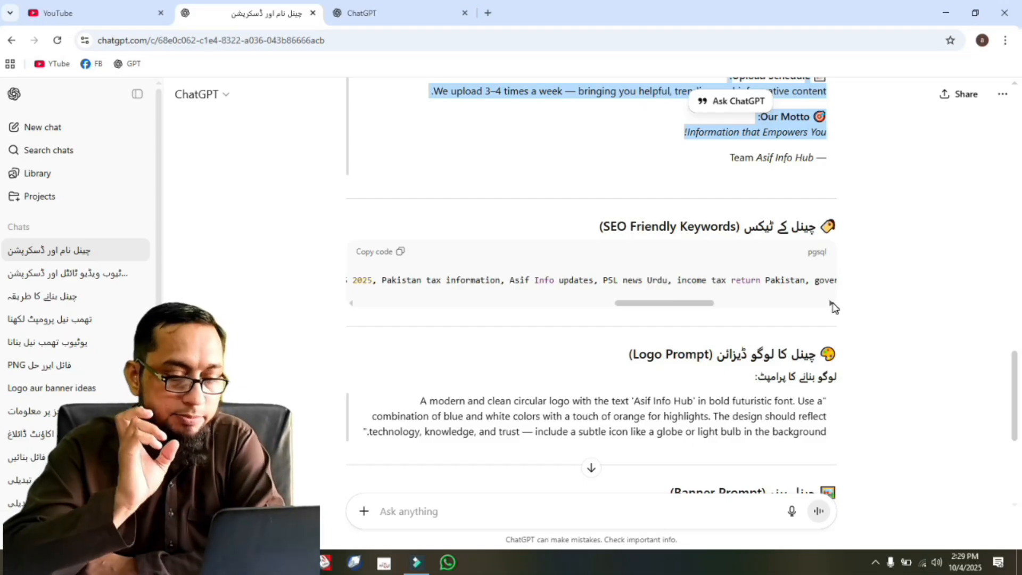
Review the suggested logo and banner prompts at the end of the ChatGPT response.
drag(1013, 387, 1016, 409)
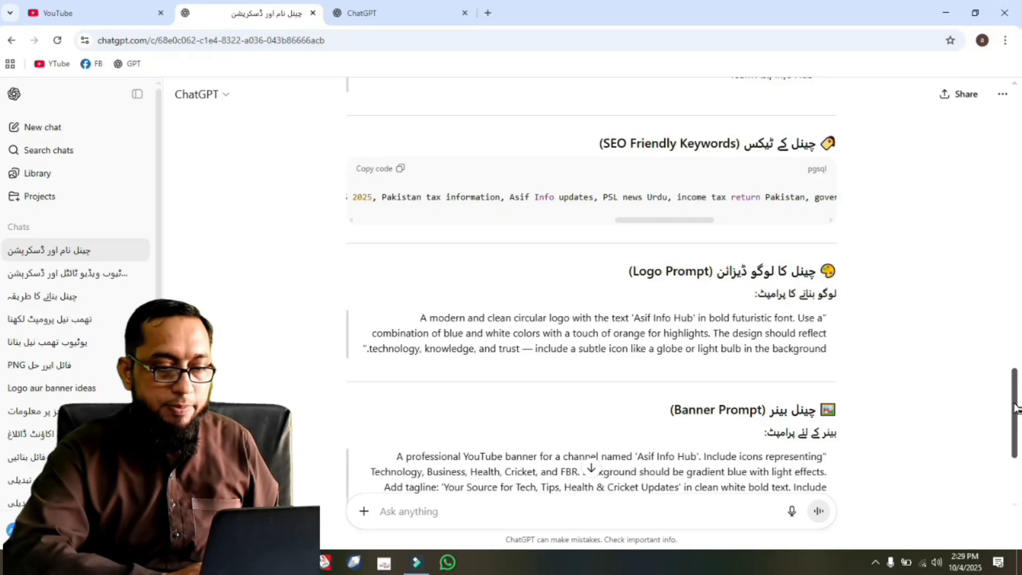
drag(1014, 413, 1017, 458)
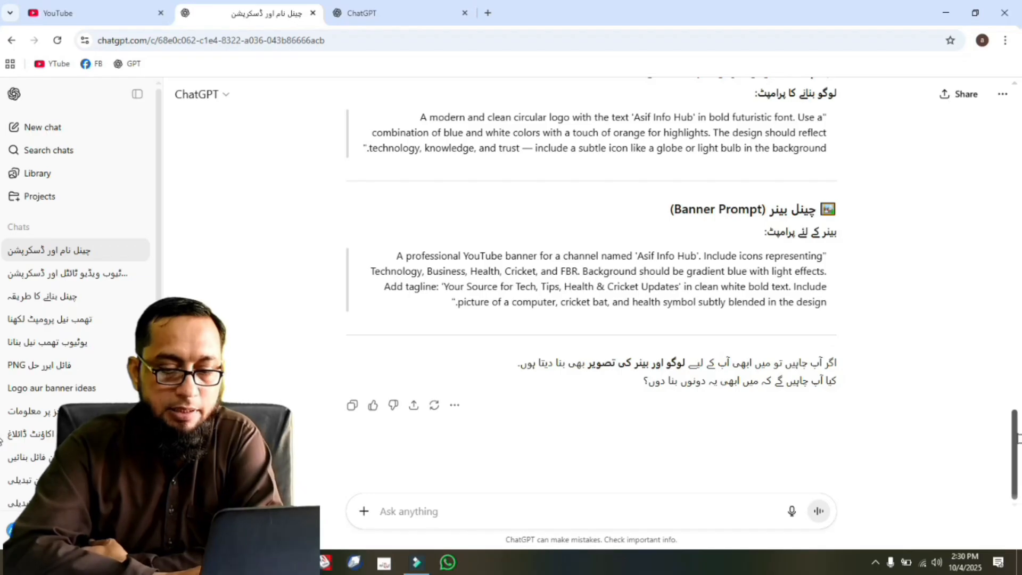
drag(1016, 439, 1016, 401)
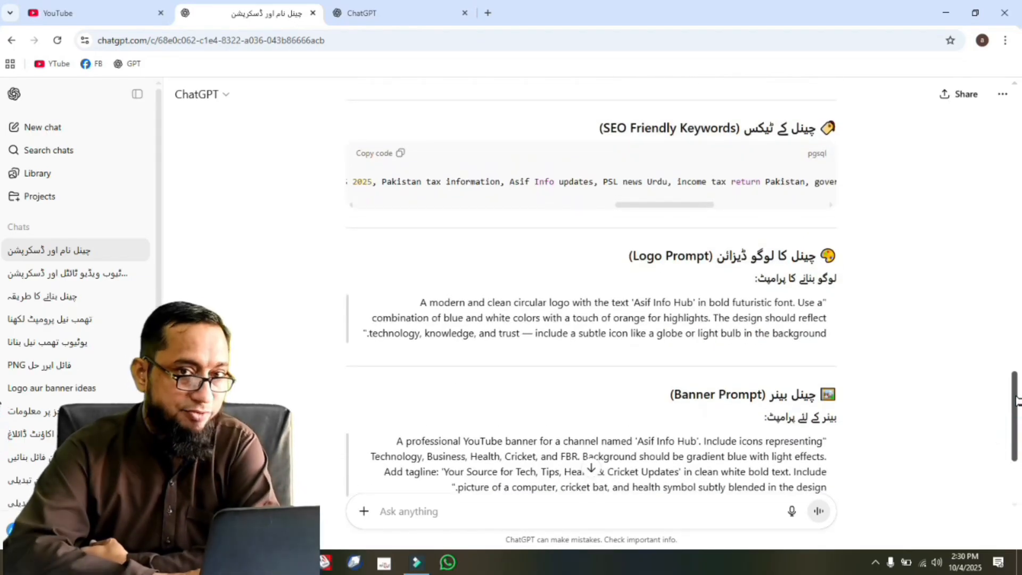
drag(1016, 400, 1016, 471)
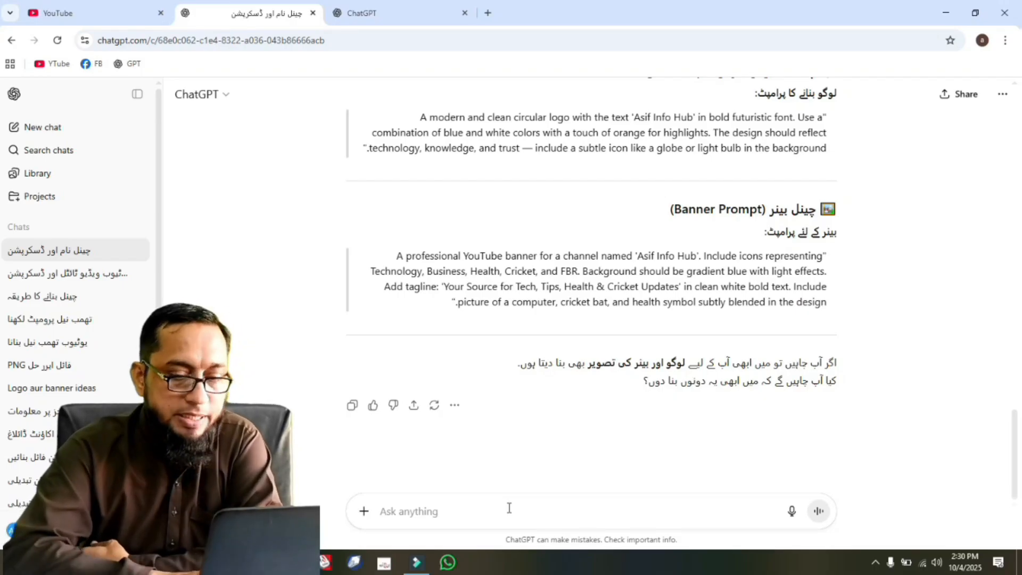
drag(1013, 473, 1017, 441)
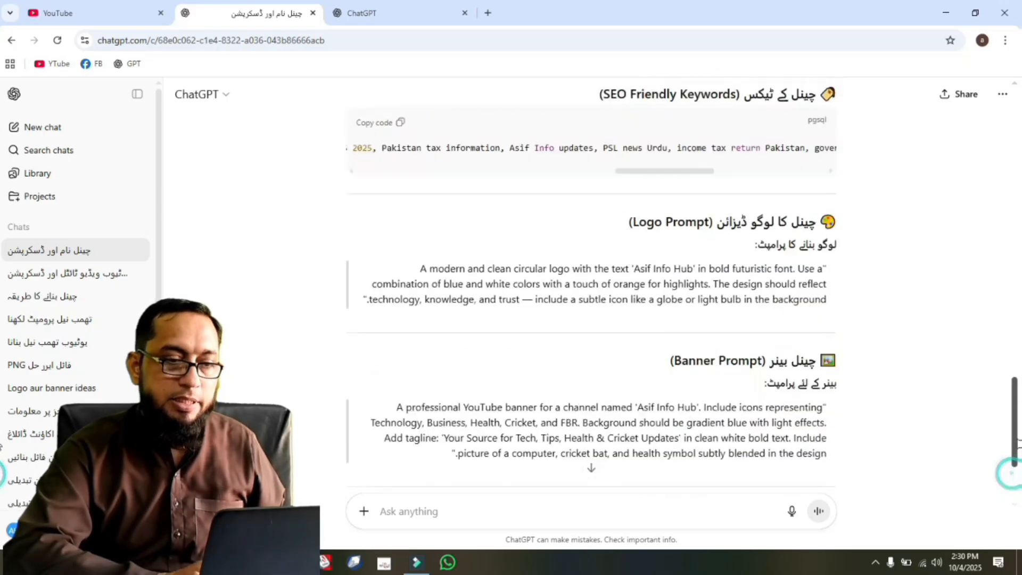
Switch back to YouTube, accept the crop of the Asif Info profile picture, and create the channel.
click(103, 21)
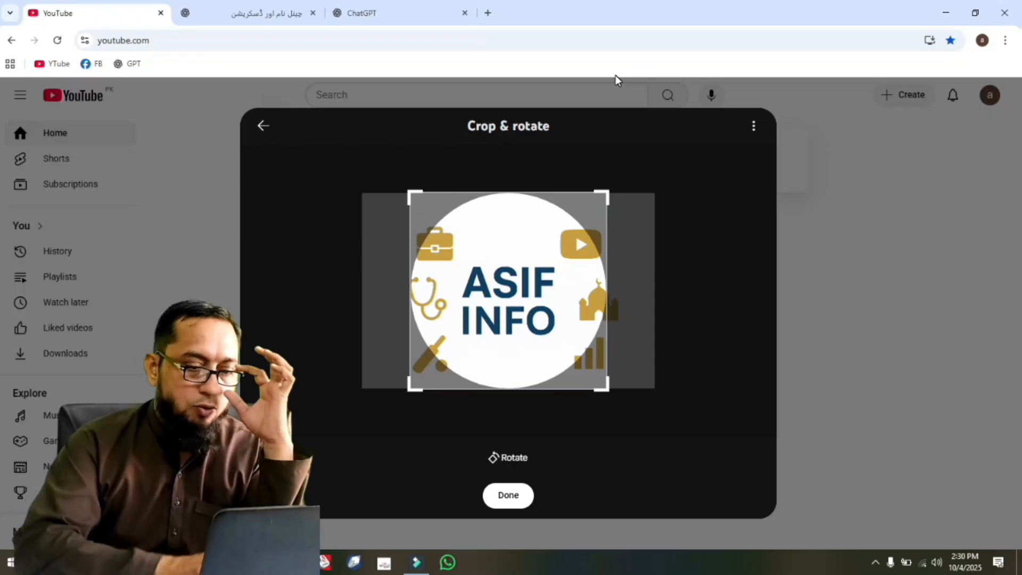
click(507, 500)
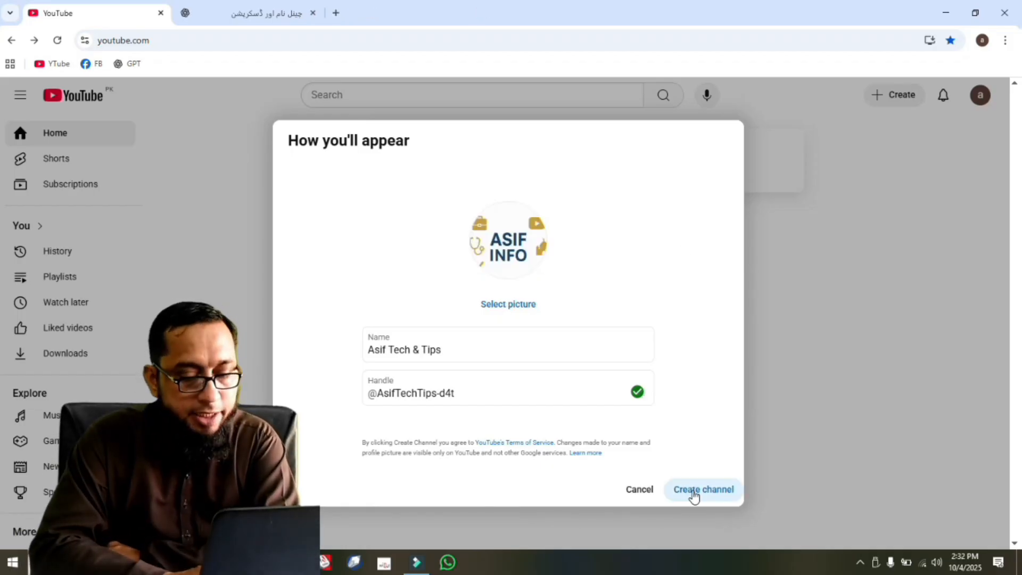
click(694, 491)
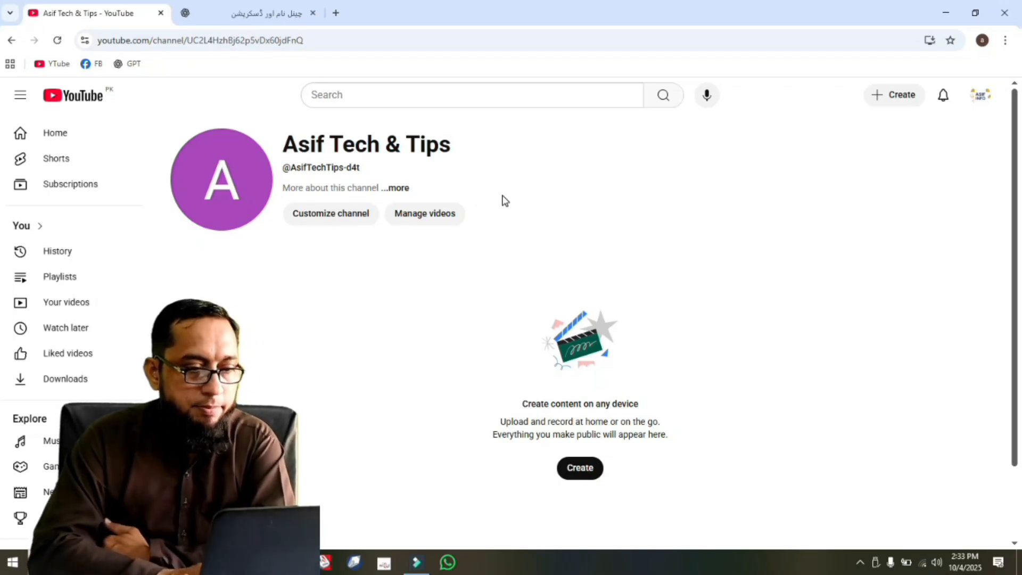
Open the new channel's customization page and upload "asif info banar image" as its banner image.
click(332, 219)
click(506, 443)
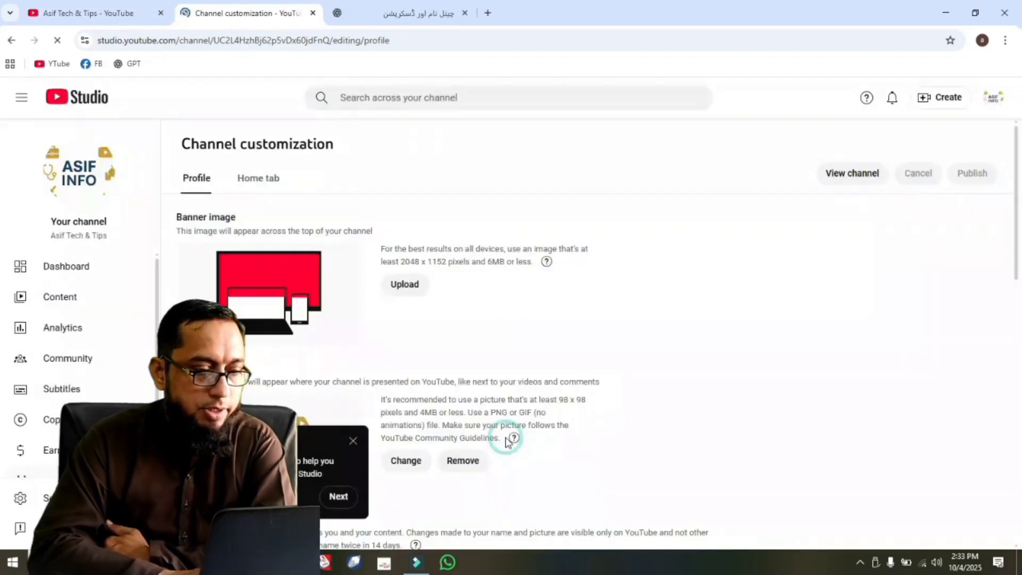
click(405, 284)
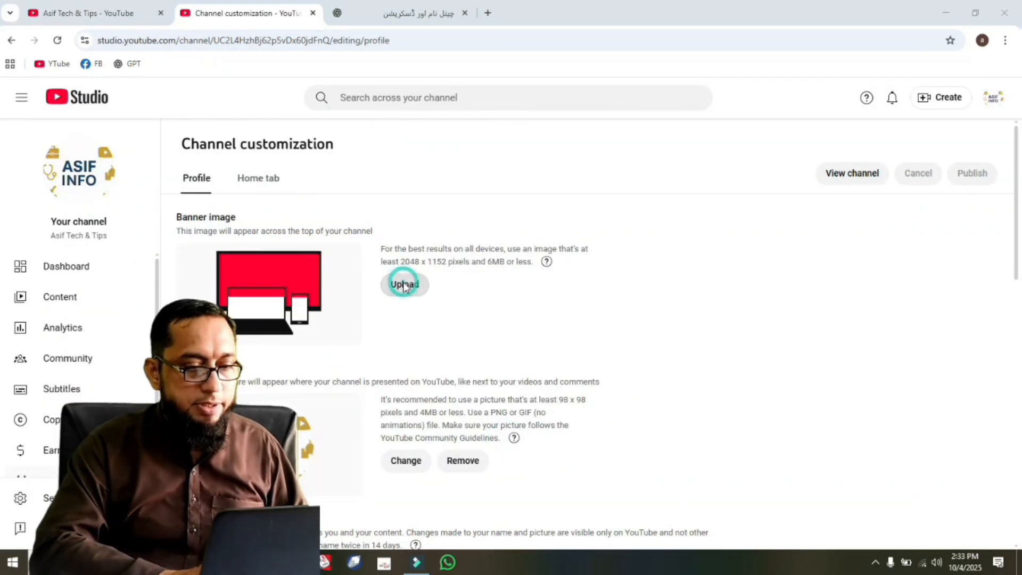
click(155, 122)
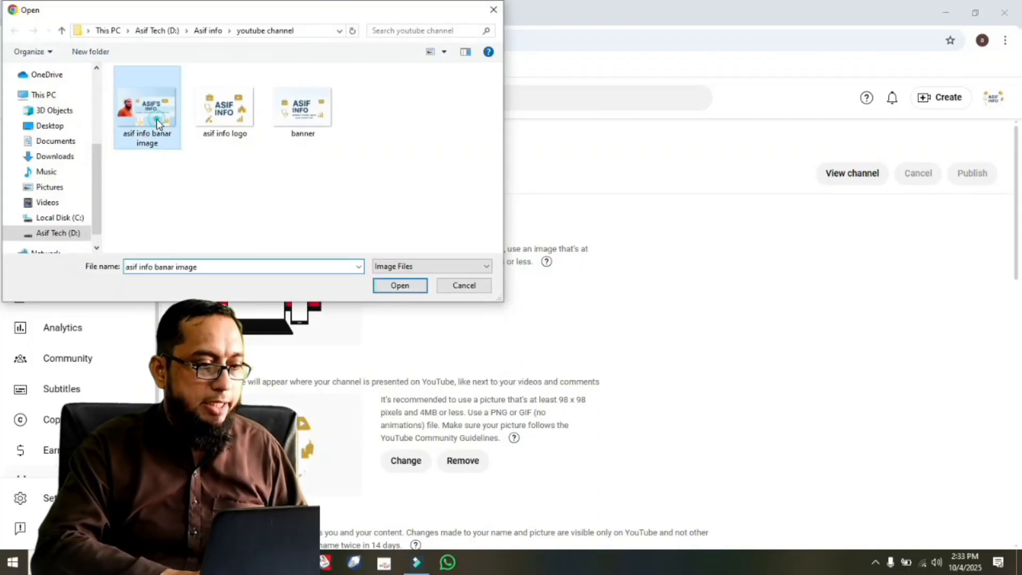
double_click(157, 122)
click(777, 495)
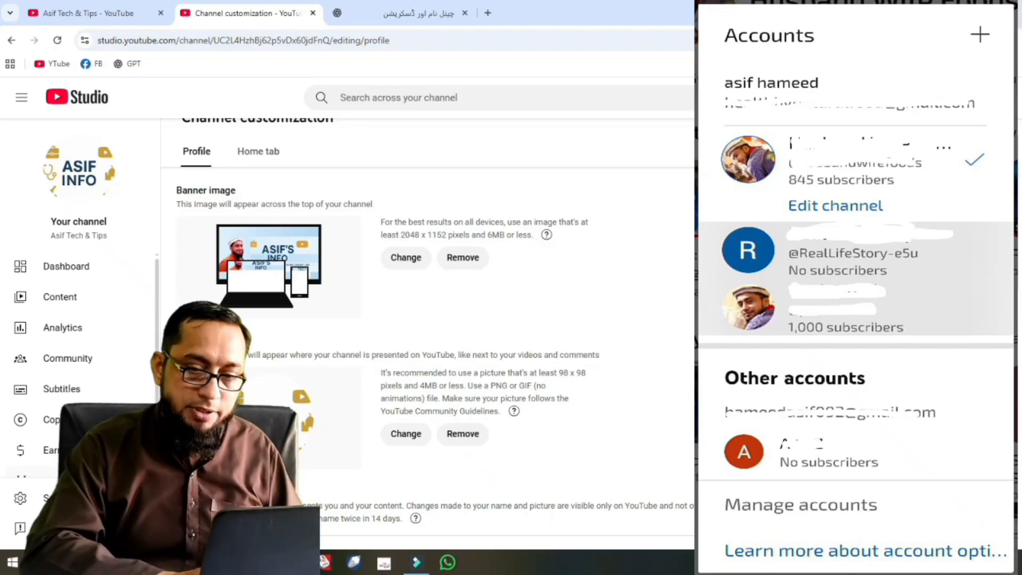
Paste the copied ChatGPT channel description into the channel's Description, after checking the source text in ChatGPT.
scroll(262, 331, down, 5)
click(282, 384)
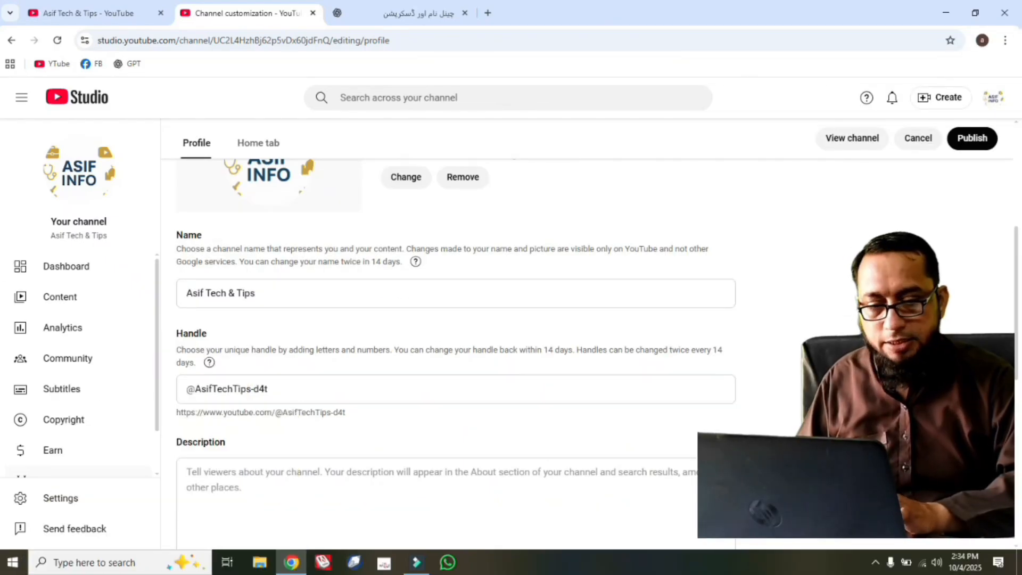
drag(1018, 311, 1018, 382)
click(393, 369)
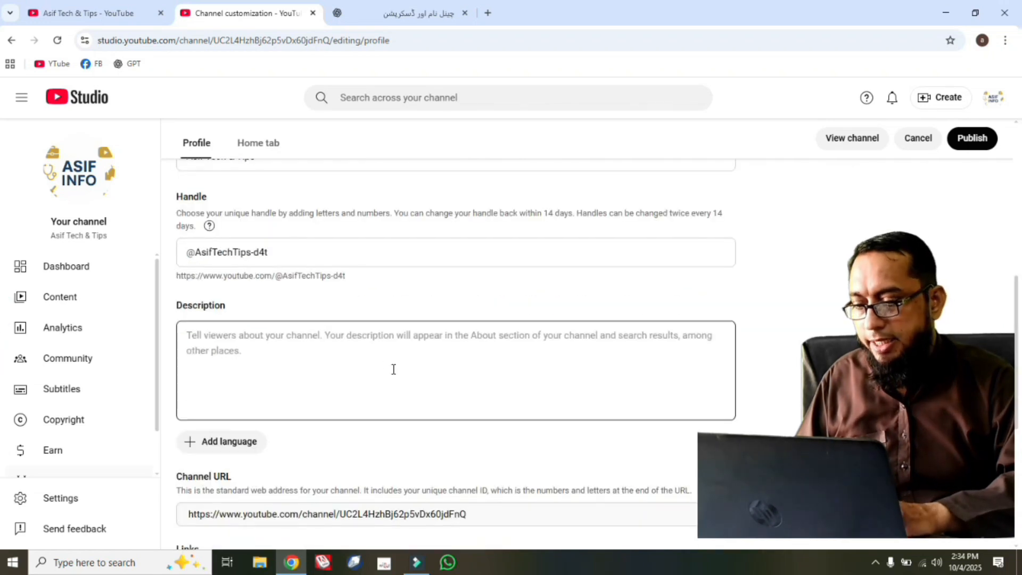
click(382, 361)
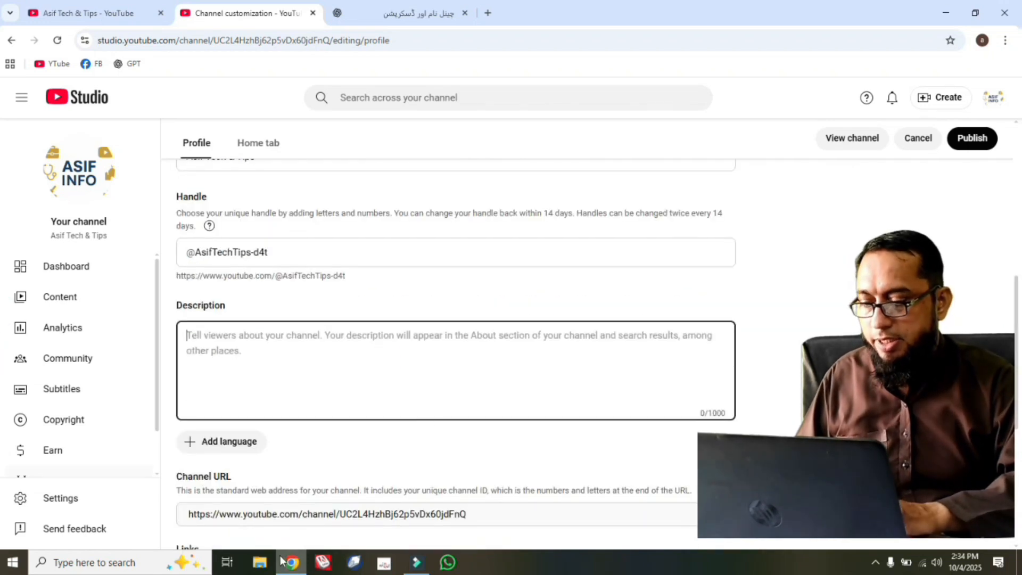
click(406, 14)
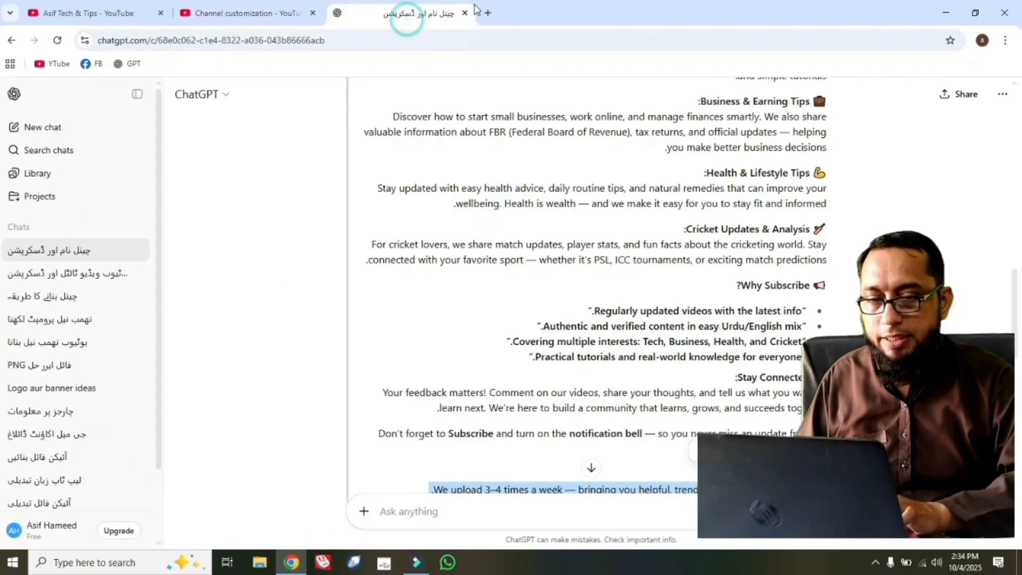
scroll(1018, 371, down, 3)
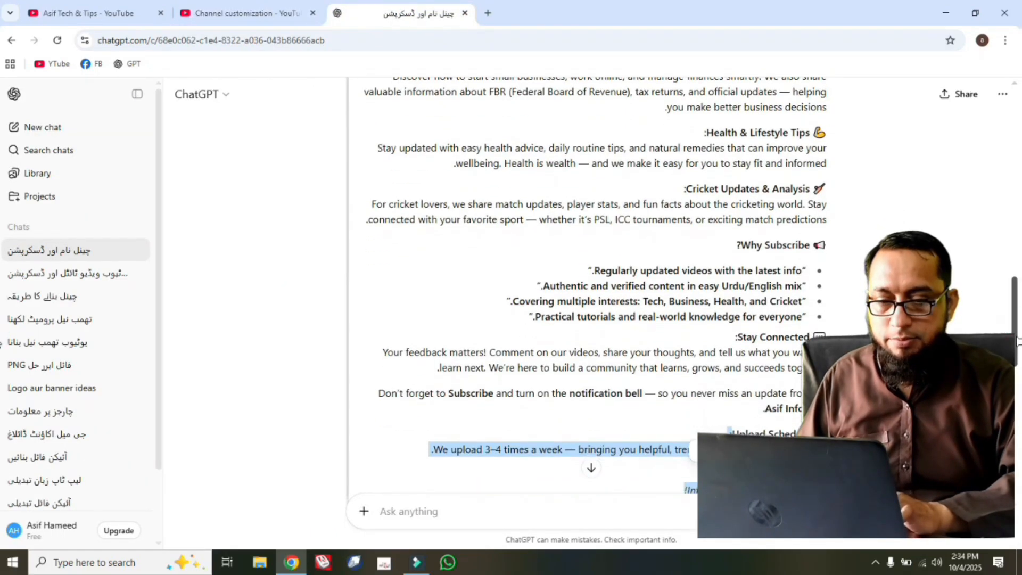
scroll(1018, 371, up, 12)
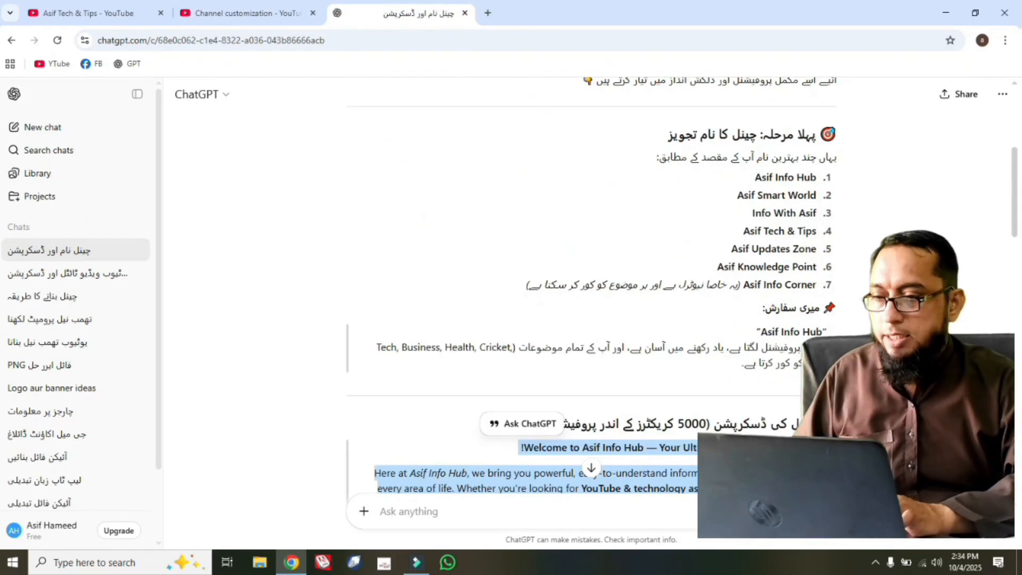
click(274, 14)
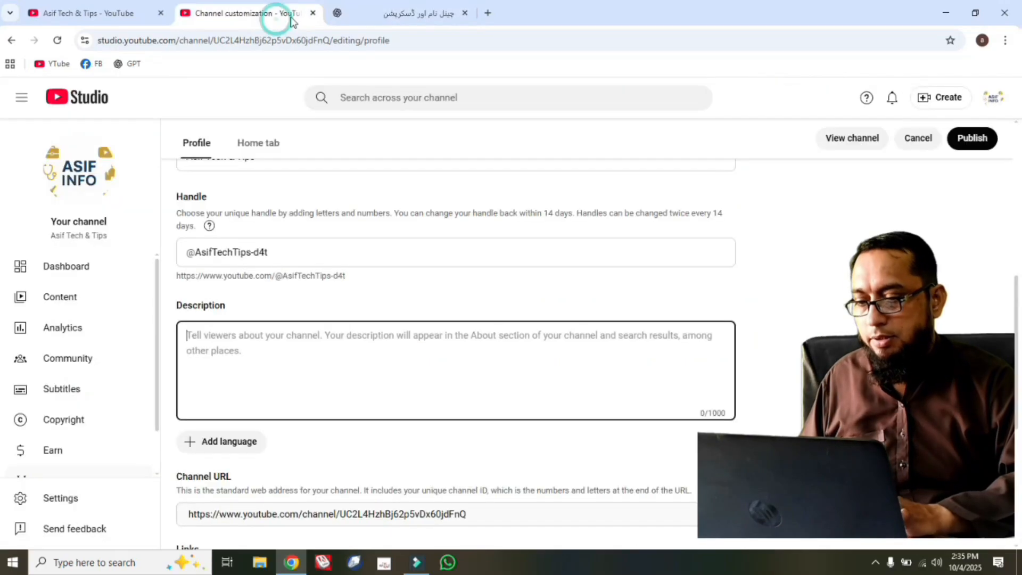
click(368, 332)
key(ctrl+v)
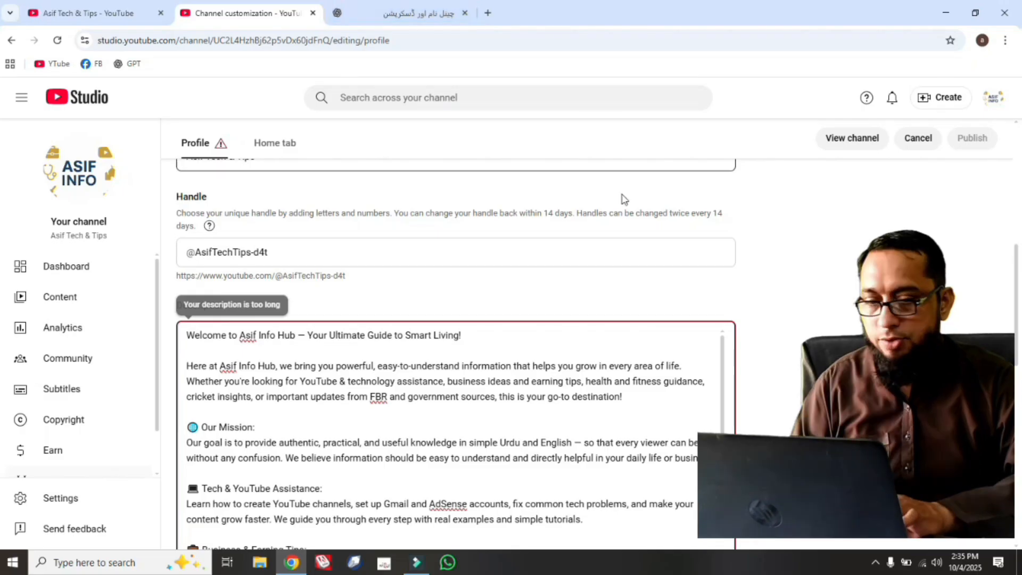
Replace "Asif Info Hub" with the channel name "Asif Tech & Tips" in the description's welcome line and first paragraph.
scroll(1017, 276, up, 2)
click(262, 247)
drag(256, 248, 187, 248)
key(ctrl+c)
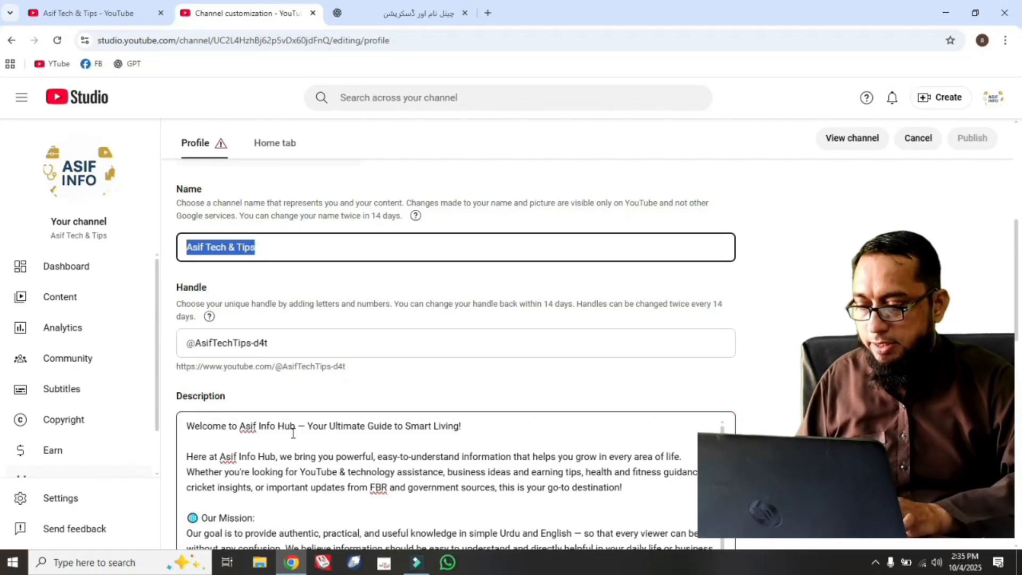
drag(294, 426, 260, 426)
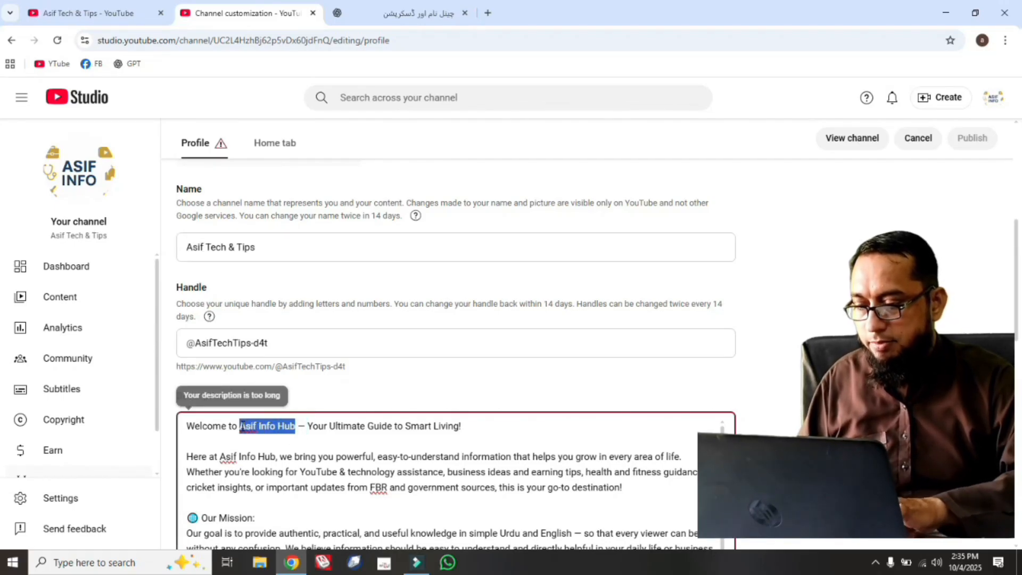
key(ctrl+v)
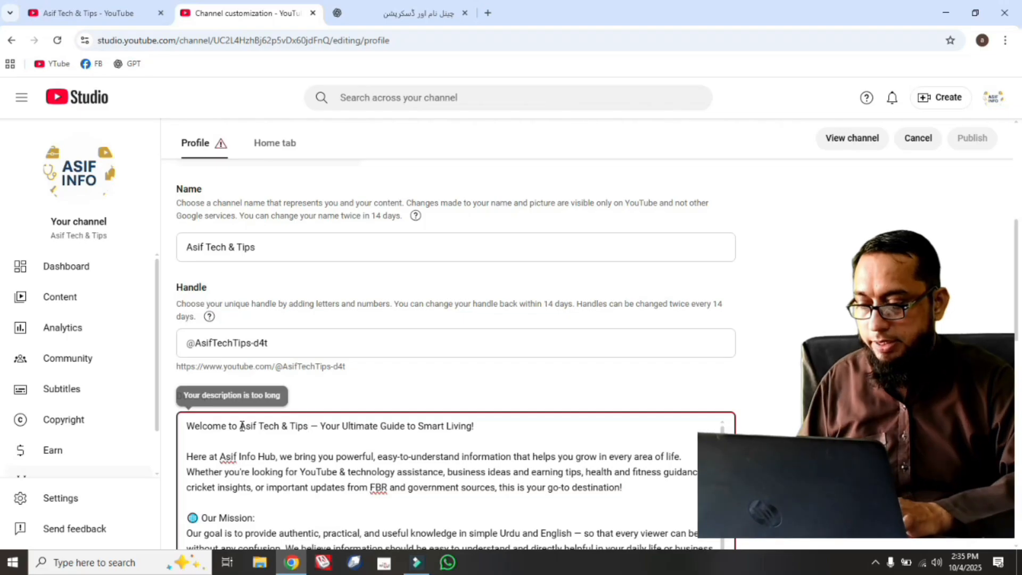
drag(276, 457, 229, 456)
key(ctrl+v)
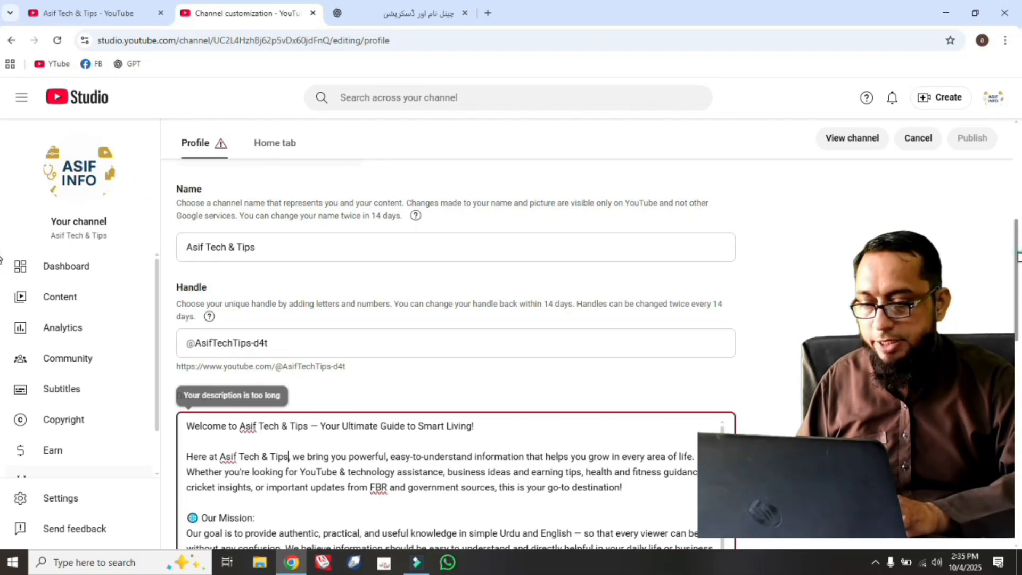
Delete the closing line "— Team Asif Info Hub" from the end of the description.
scroll(0, 266, down, 3)
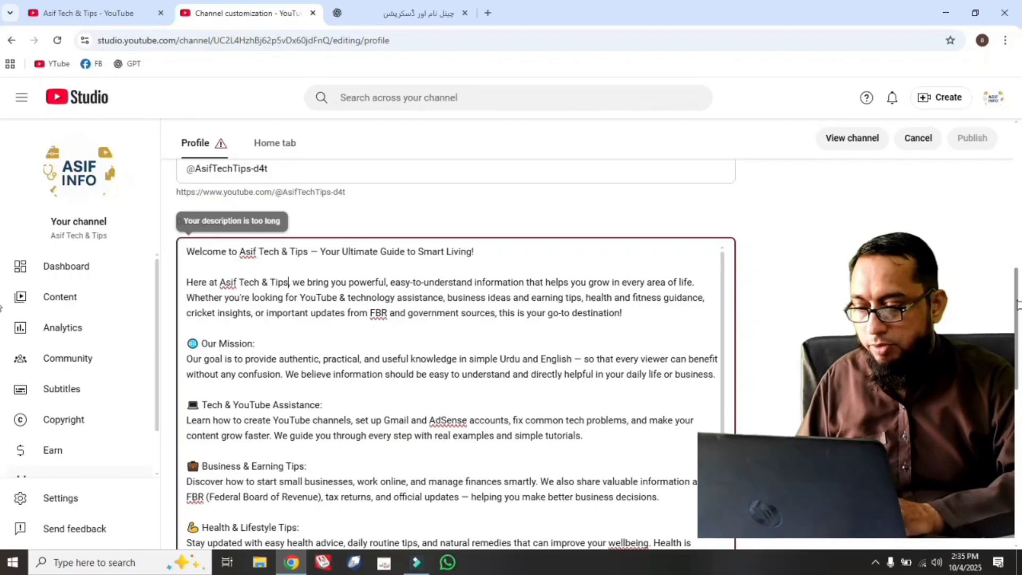
scroll(2, 320, down, 2)
scroll(1, 340, down, 1)
drag(724, 244, 729, 424)
key(ctrl+a)
click(296, 449)
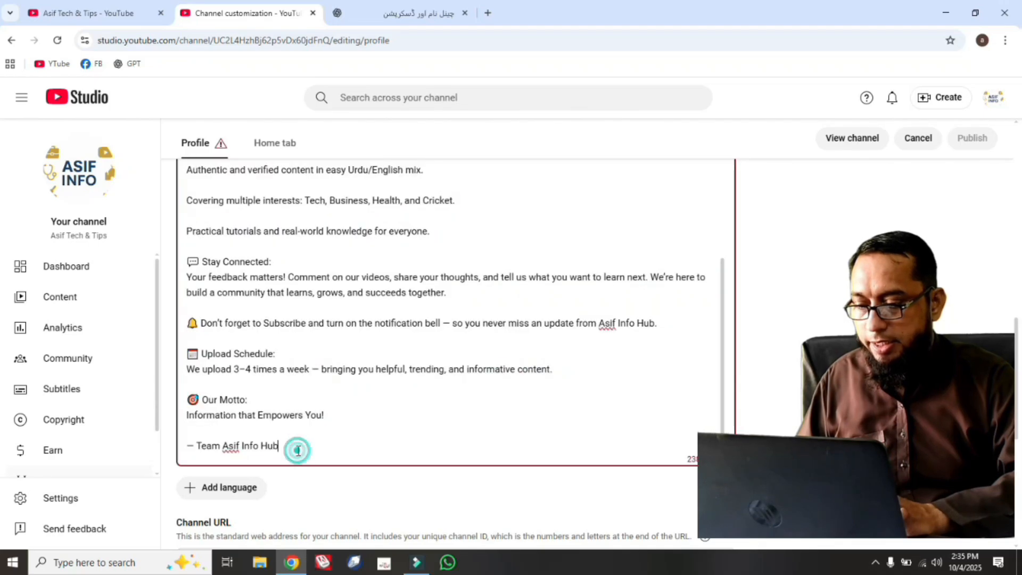
drag(280, 446, 238, 443)
key(ctrl+a)
triple_click(189, 447)
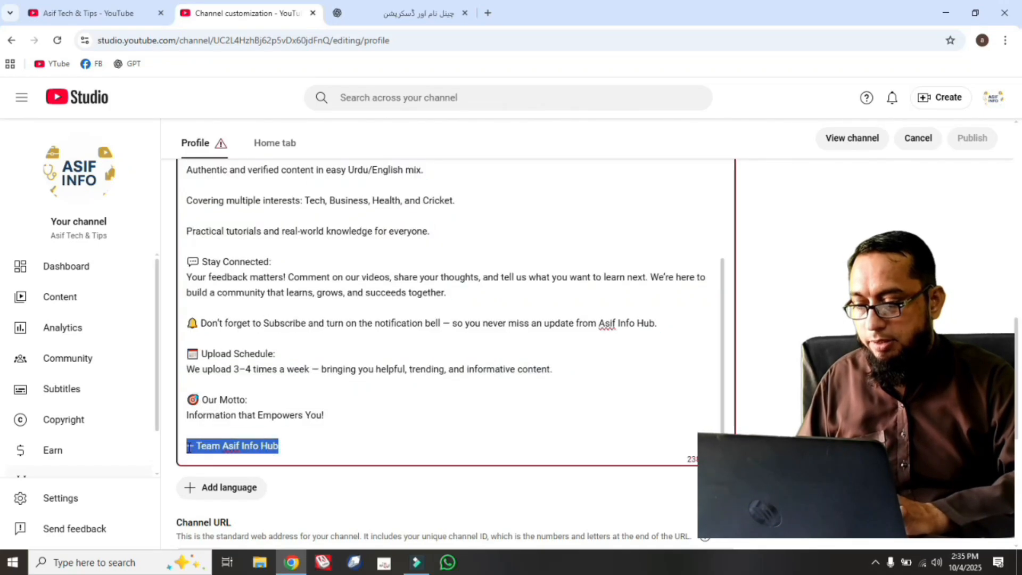
key(BackSpace)
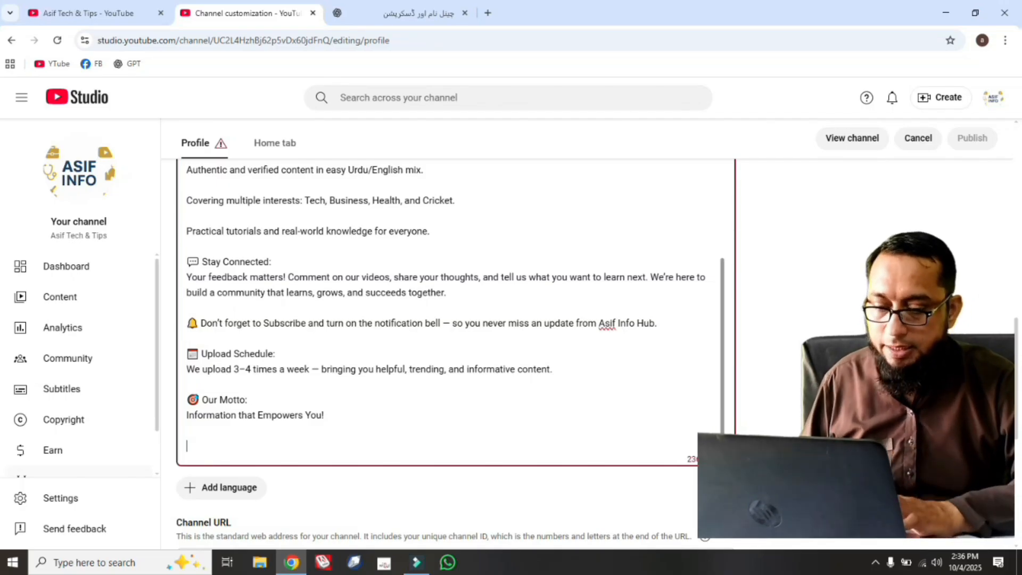
Shorten the description to fit the 1000-character limit, removing the text from "Authentic and verified content" through the motto.
drag(333, 416, 186, 167)
key(BackSpace)
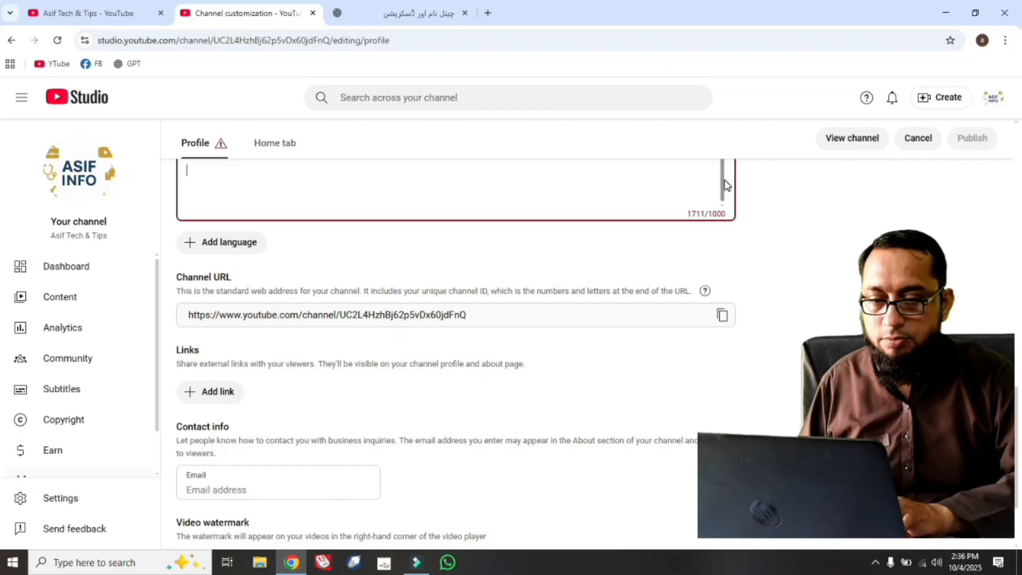
key(ctrl+v)
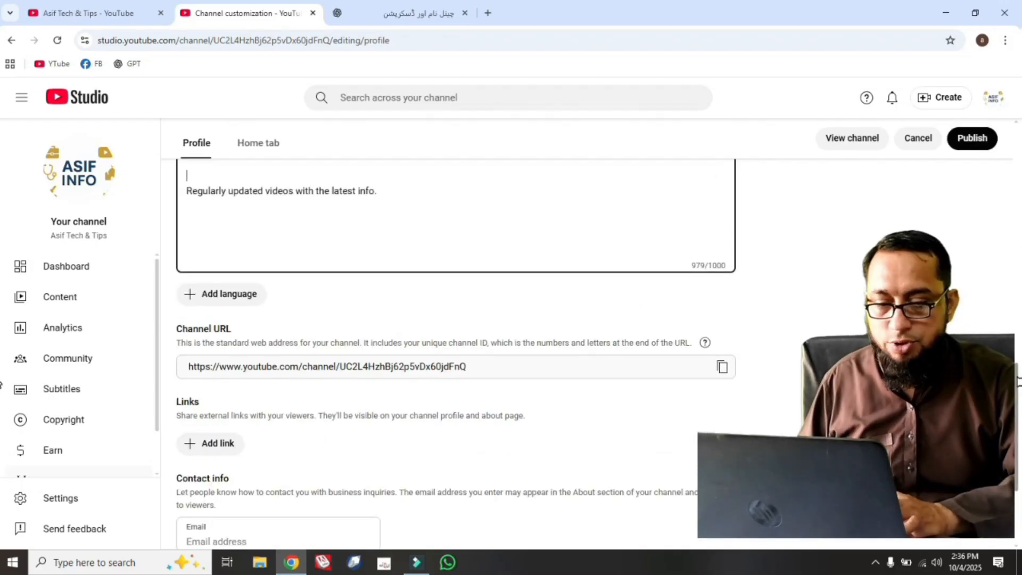
Look over the links, contact email and Home tab sections, and publish the channel customization changes.
scroll(218, 307, down, 3)
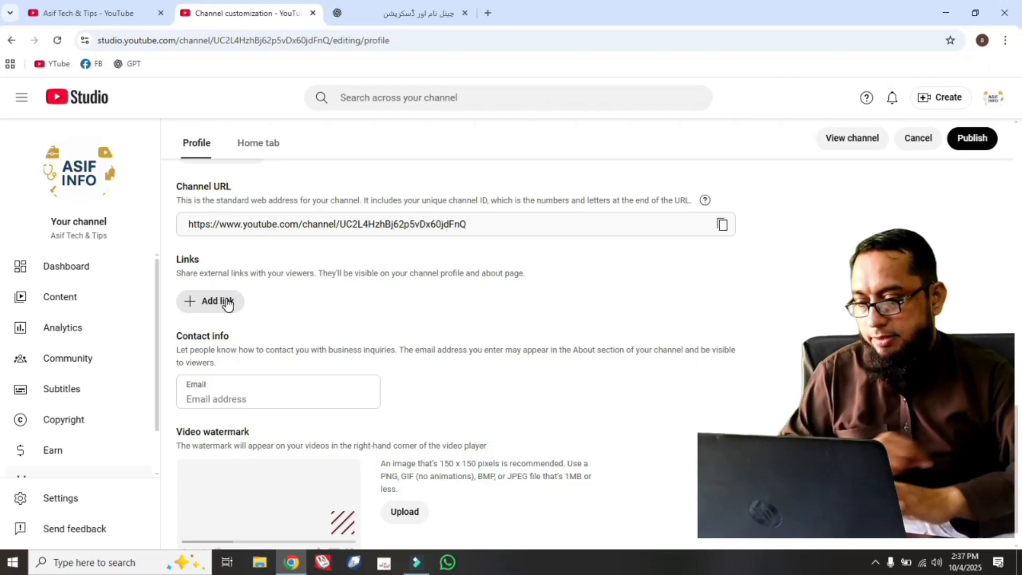
click(267, 399)
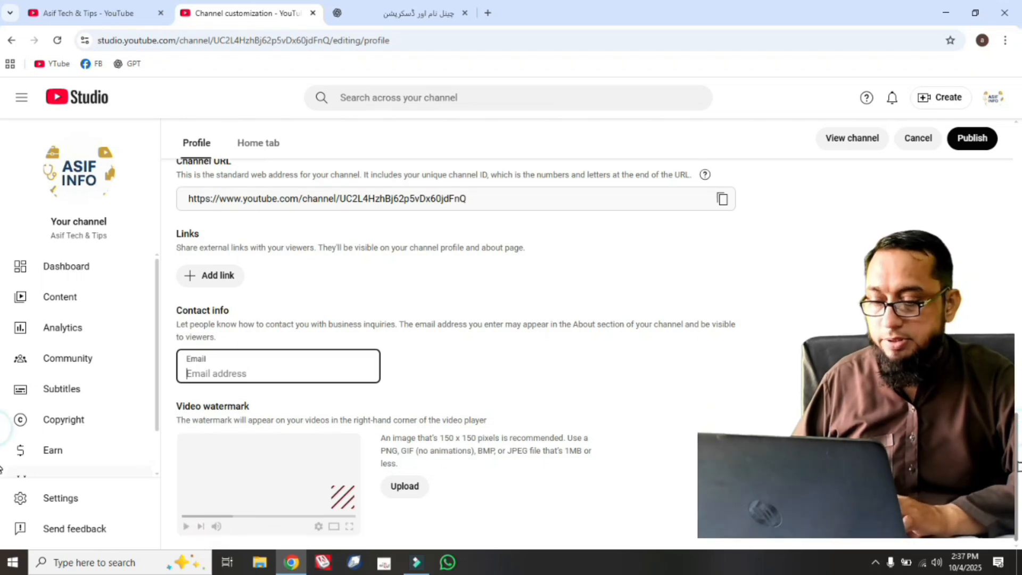
scroll(406, 189, up, 15)
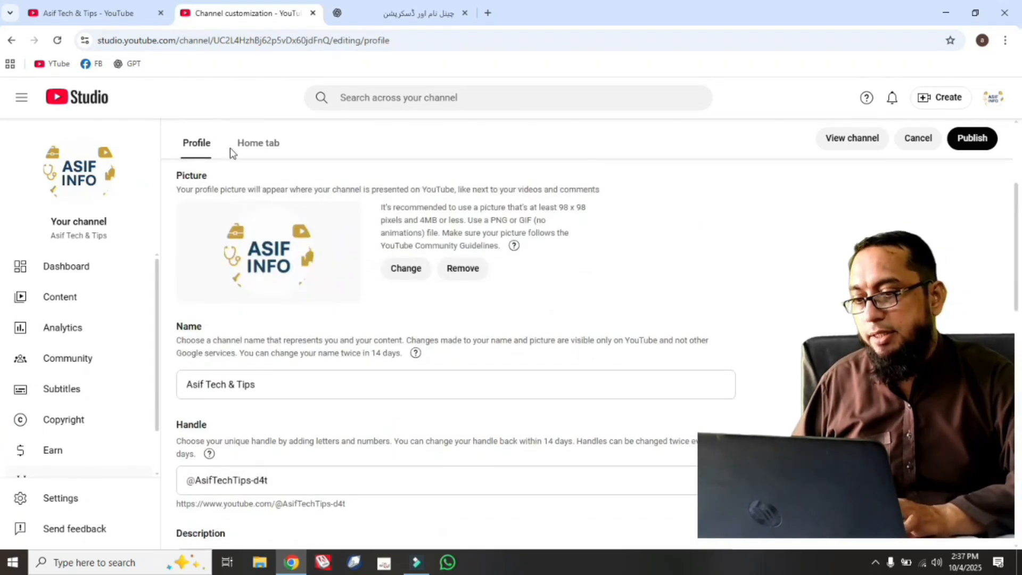
click(261, 144)
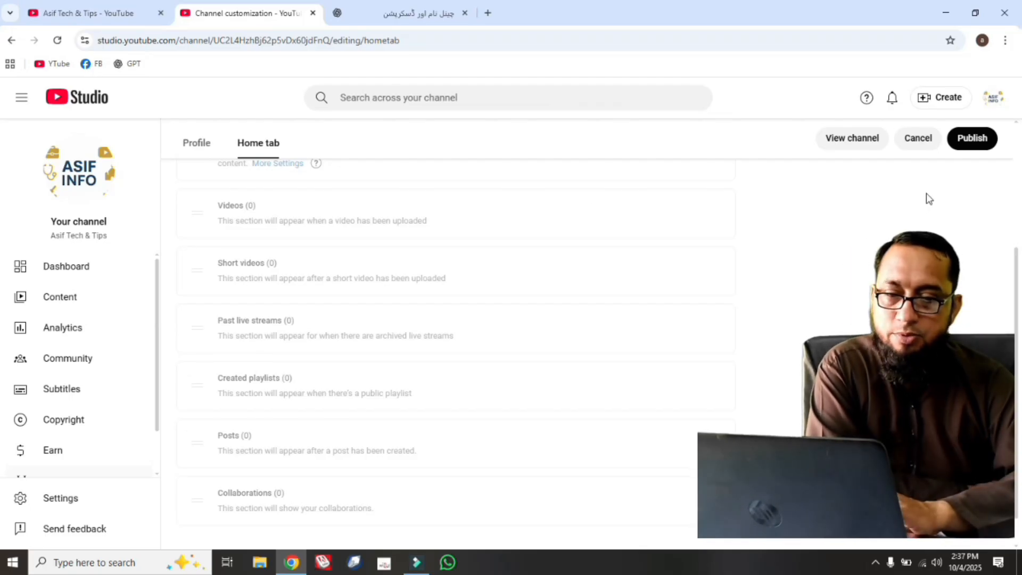
click(968, 139)
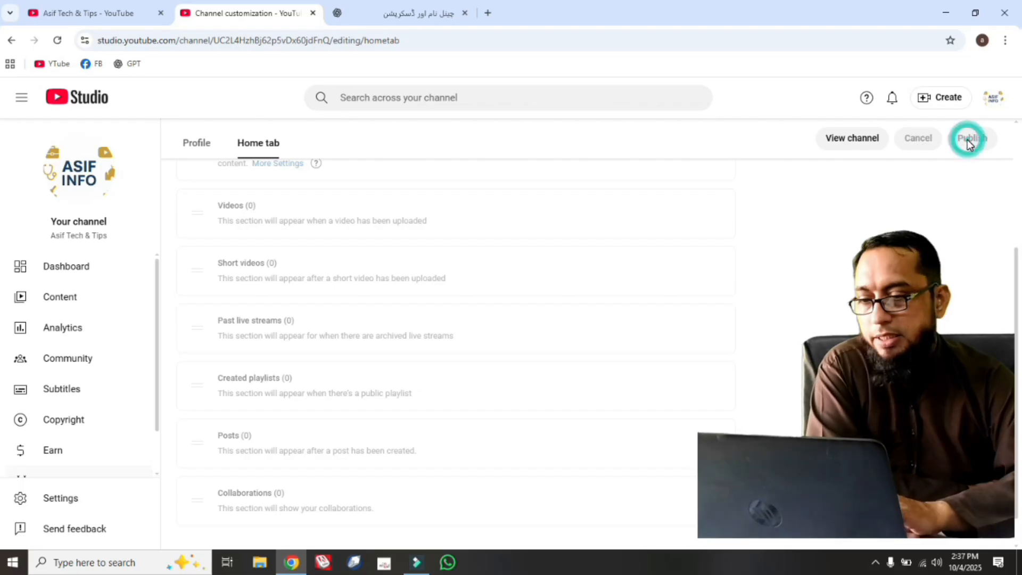
Open the channel's basic info settings and set the country of residence to Pakistan.
scroll(80, 372, down, 1)
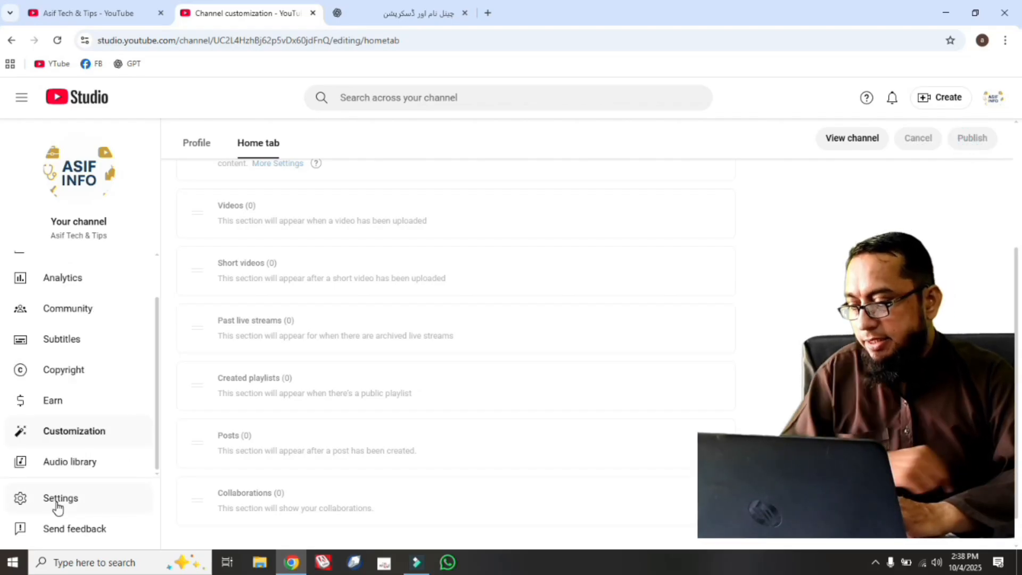
click(58, 503)
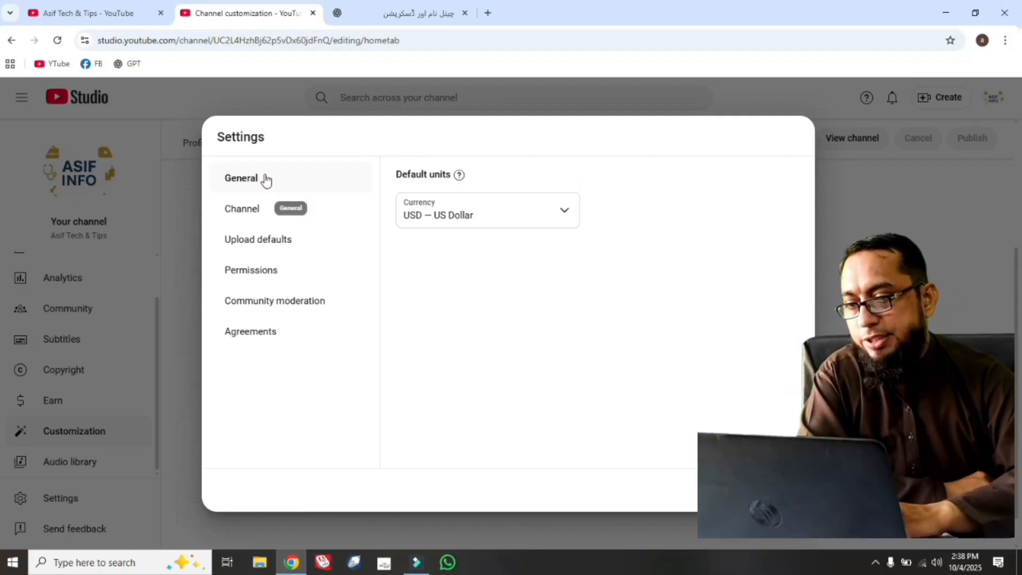
click(281, 213)
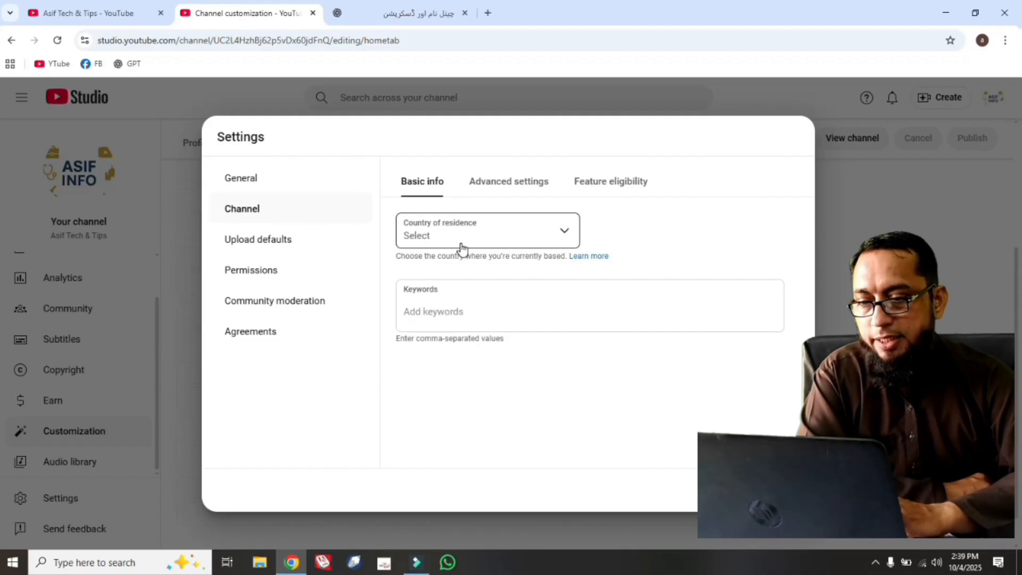
click(559, 238)
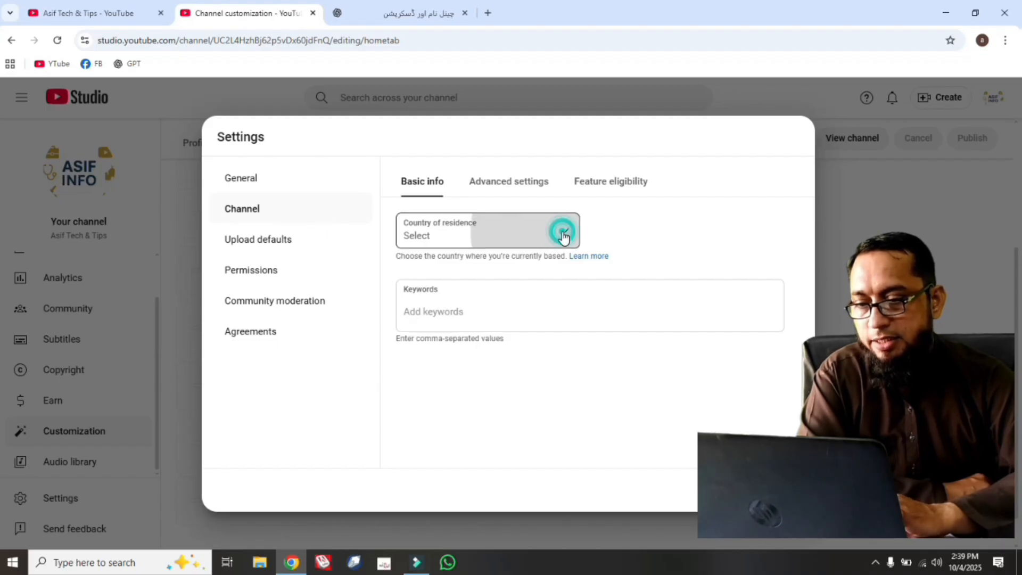
drag(577, 231, 579, 516)
click(520, 319)
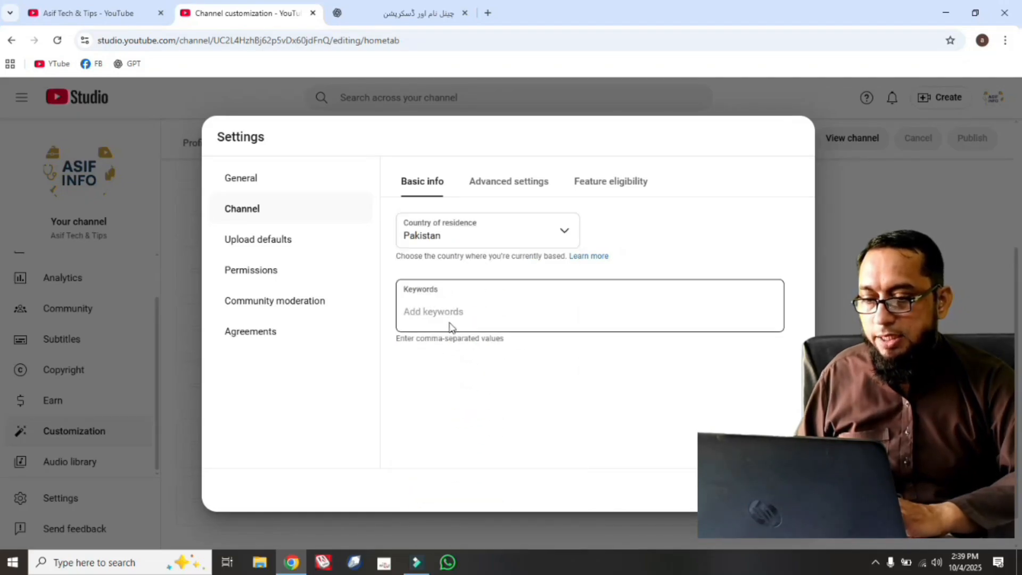
Copy the SEO-friendly keywords from ChatGPT, paste them into the channel's Keywords, and check the full list.
click(446, 303)
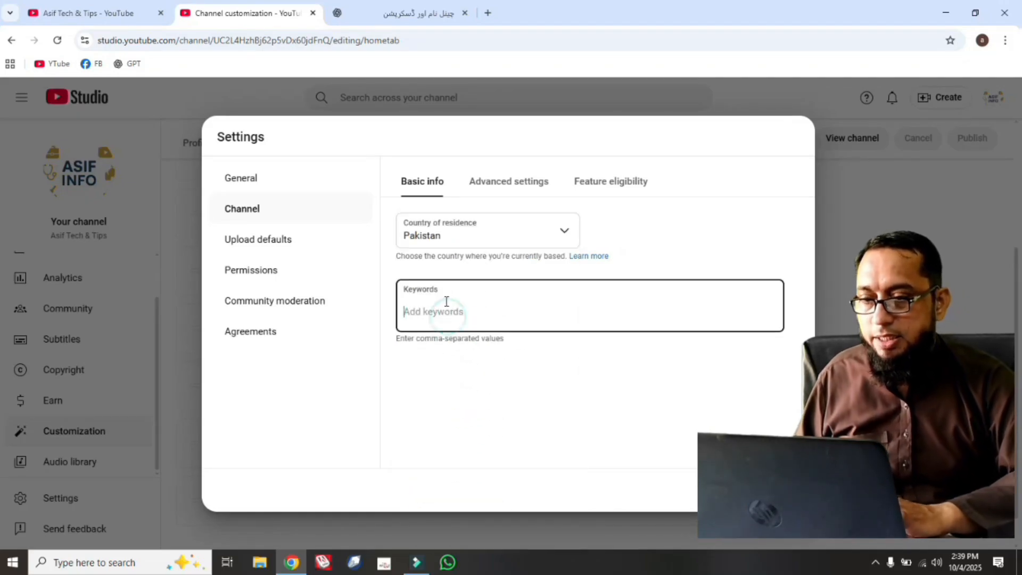
click(405, 21)
scroll(435, 223, down, 10)
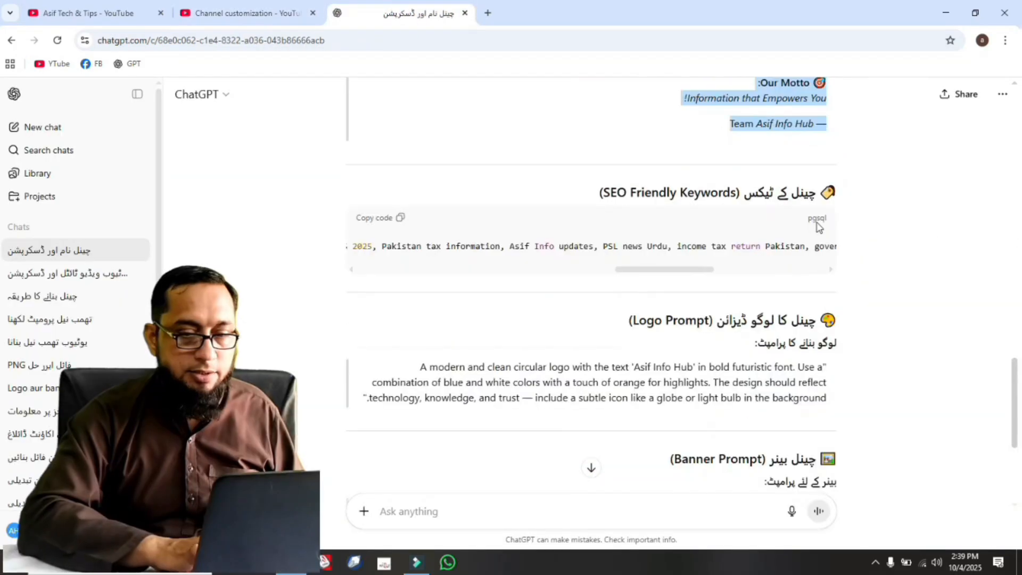
click(400, 218)
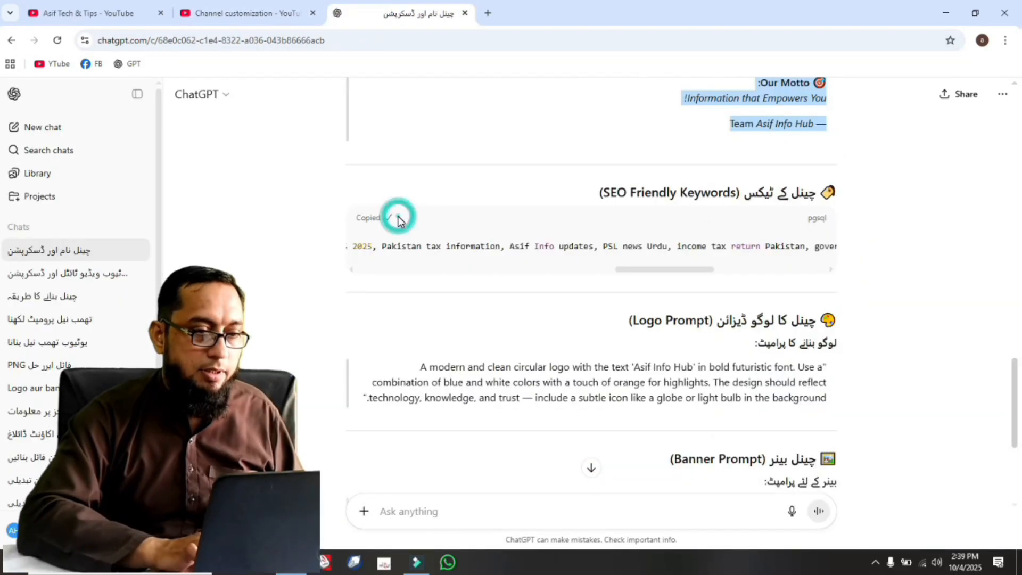
click(230, 15)
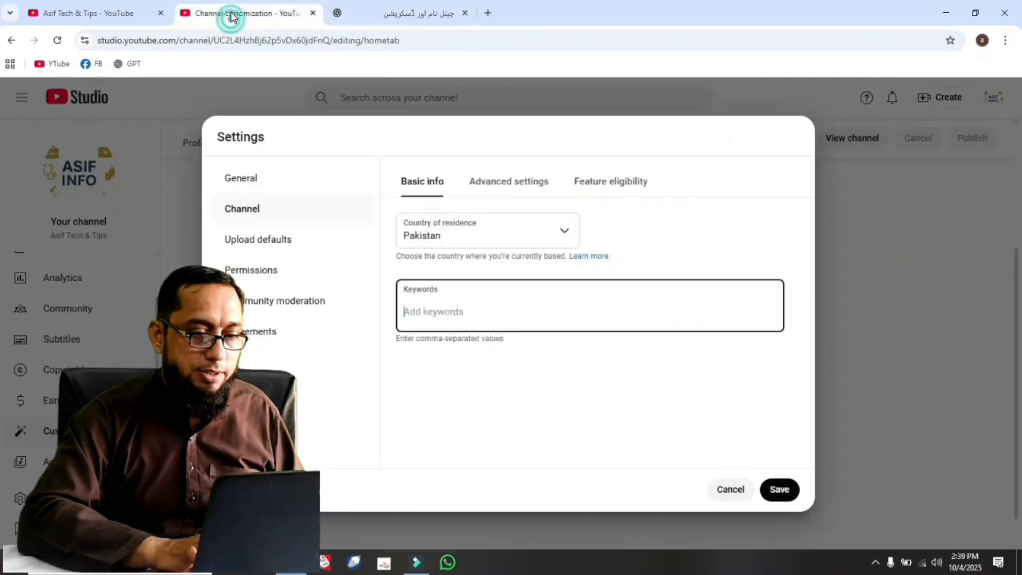
click(433, 310)
key(ctrl+v)
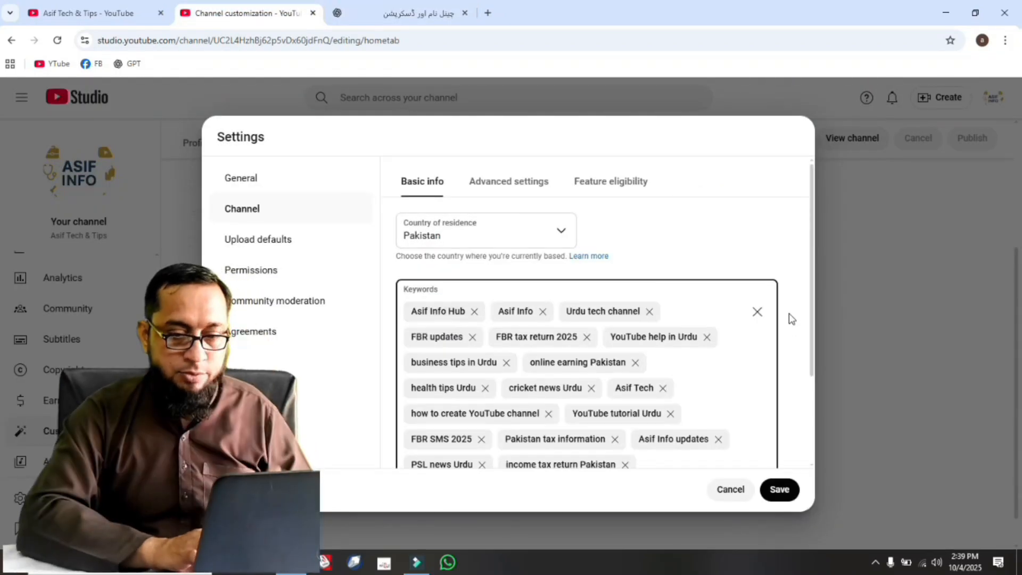
drag(813, 269, 810, 368)
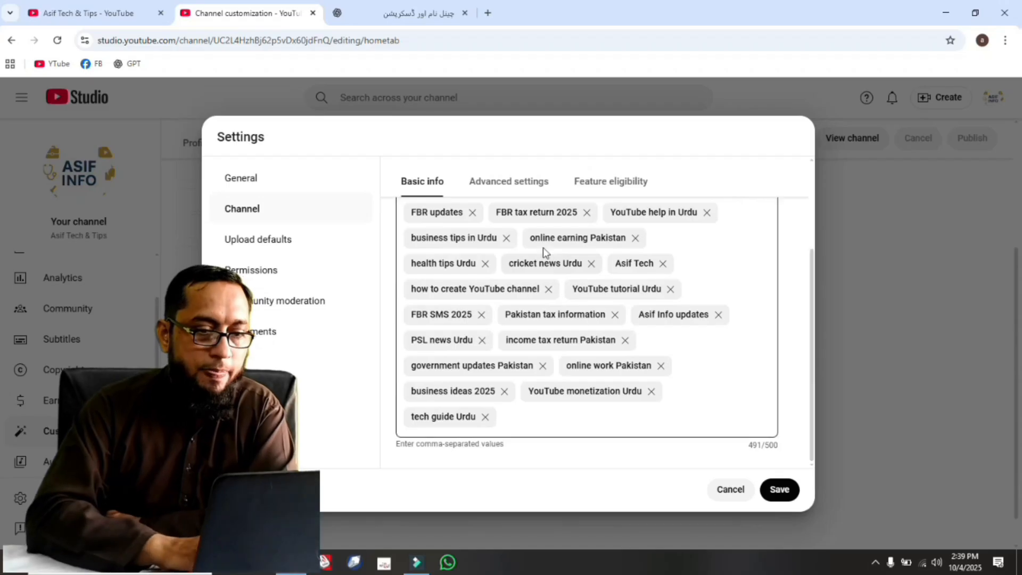
In the channel's advanced settings, set the audience to not made for kids and review the Google Ads linking and captions options.
click(494, 183)
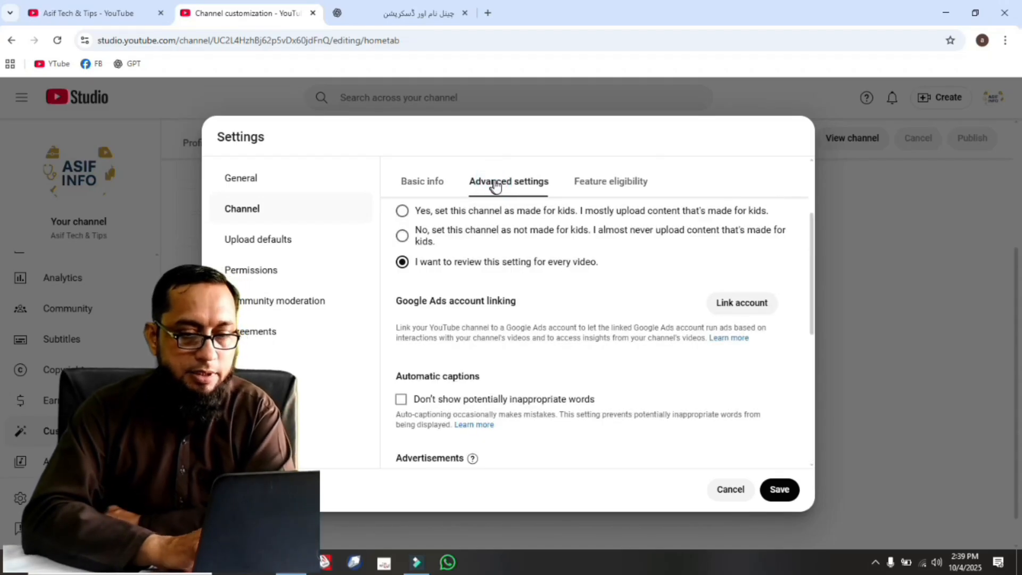
click(403, 235)
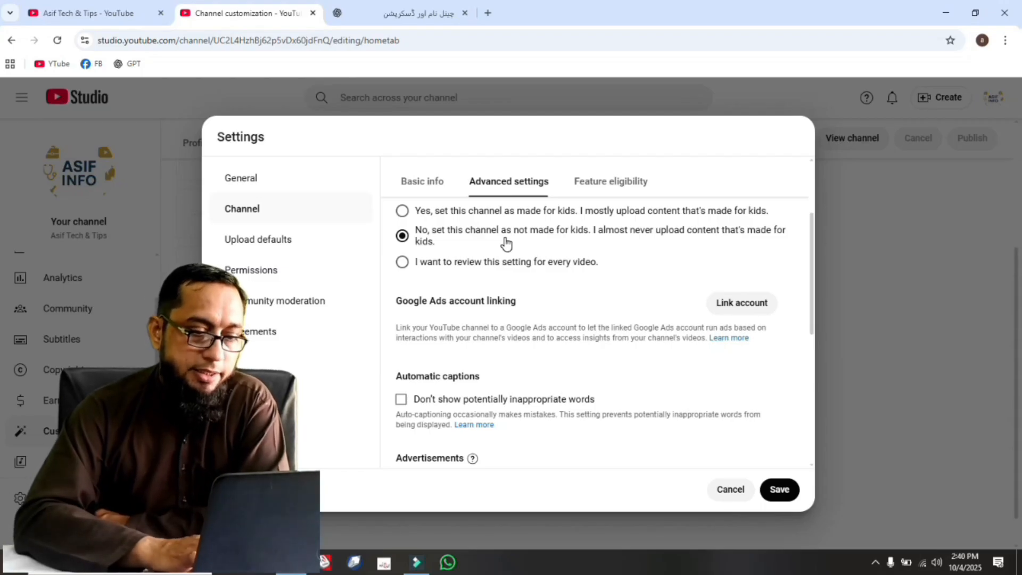
drag(811, 277, 811, 240)
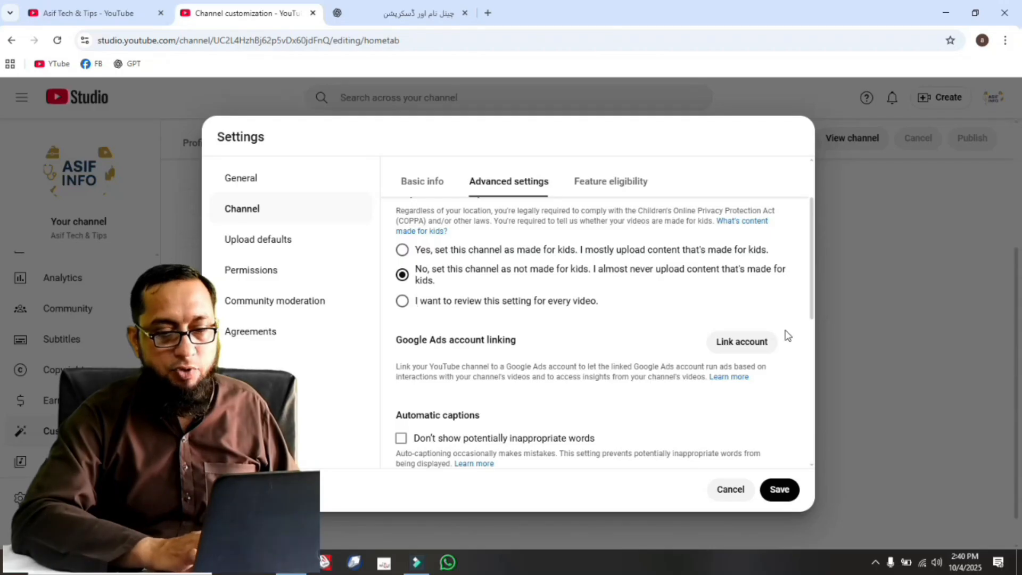
drag(812, 266, 804, 208)
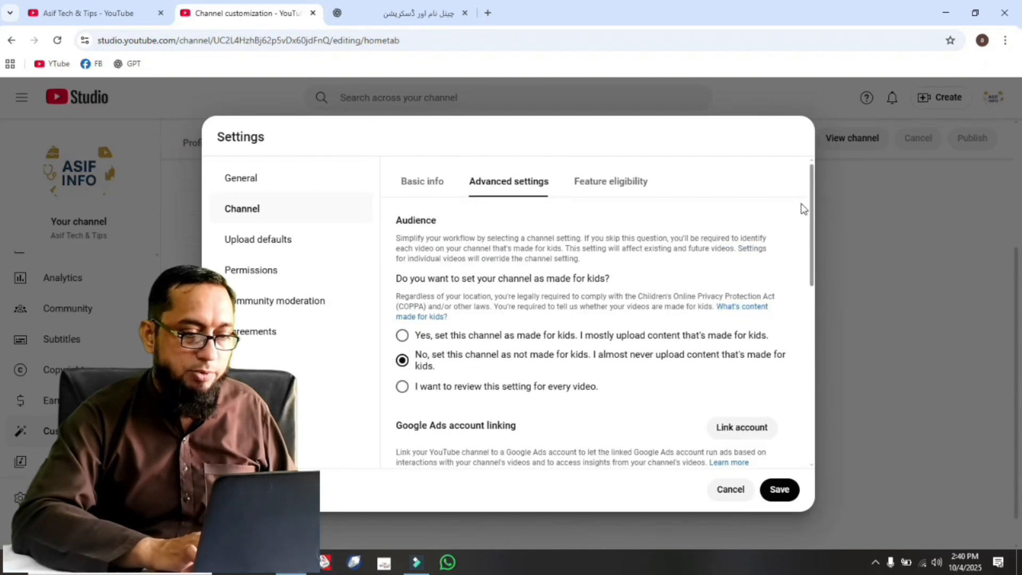
Start phone verification for the intermediate features, enter the phone number for Pakistan, and request the code by text message.
click(579, 184)
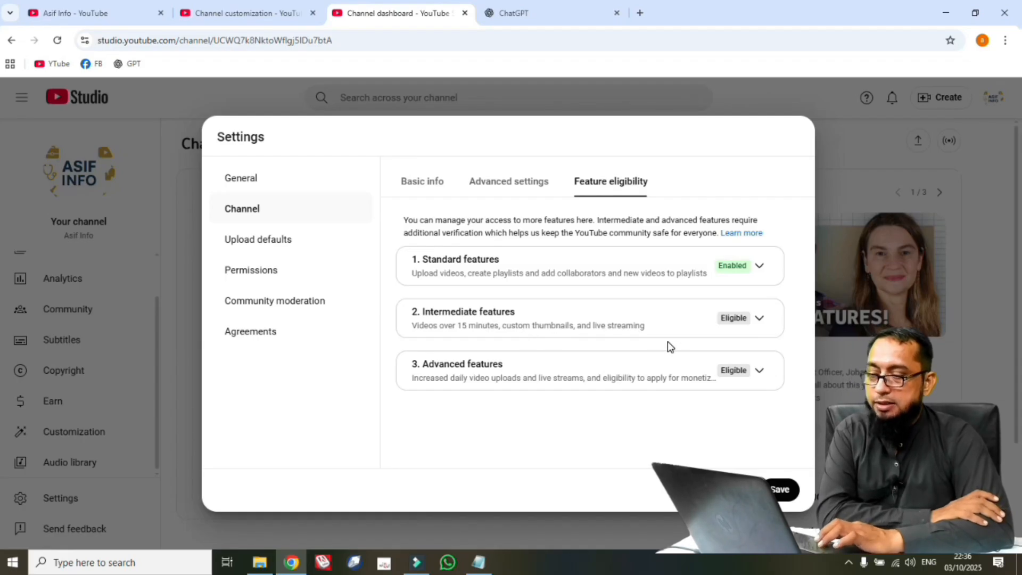
click(761, 319)
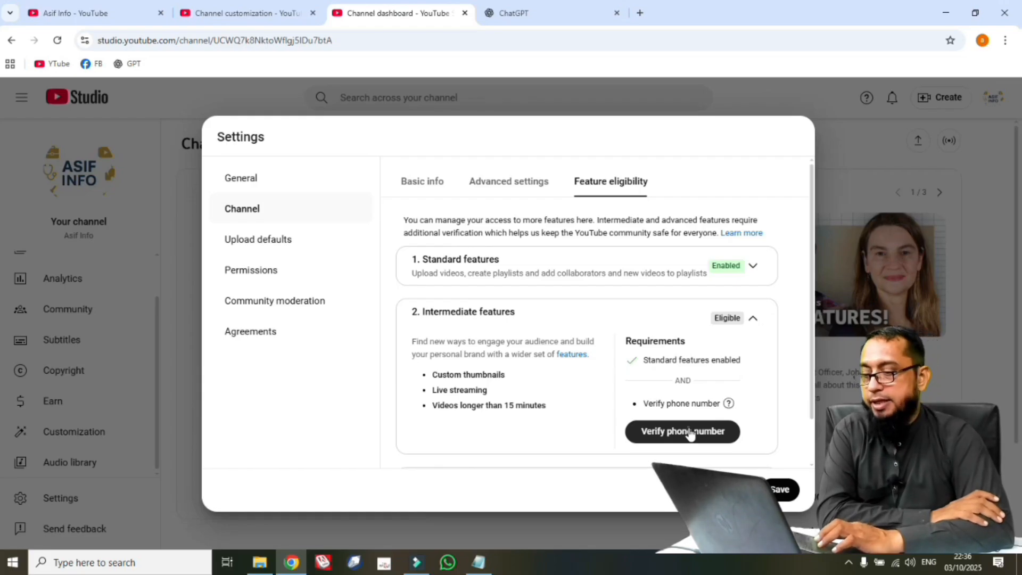
click(686, 431)
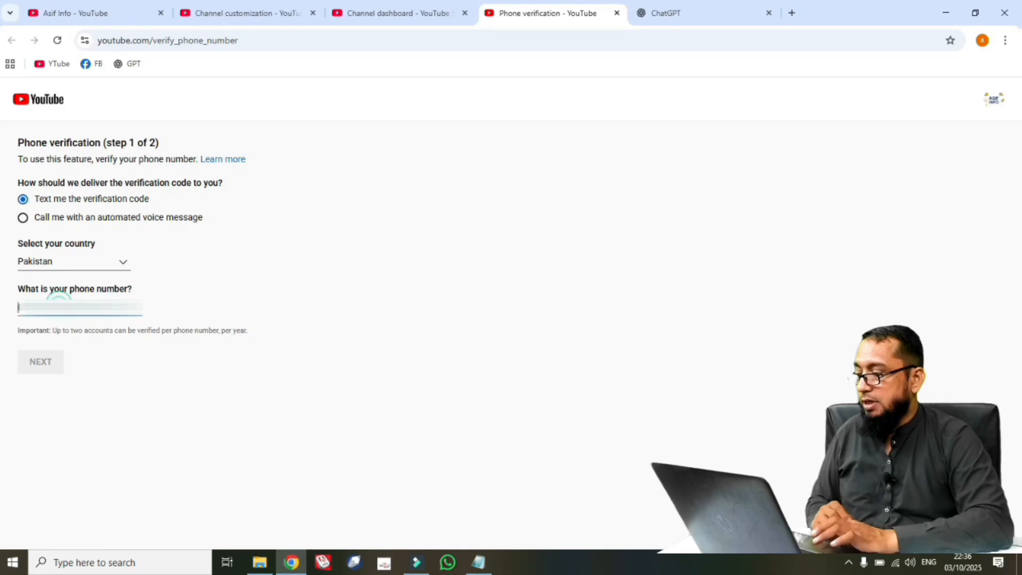
text(*)
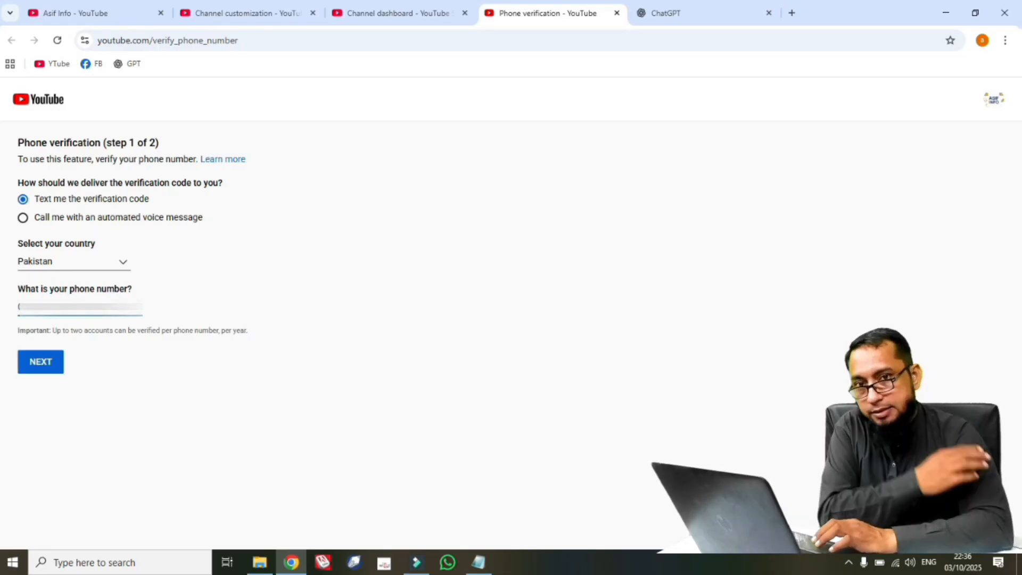
click(47, 372)
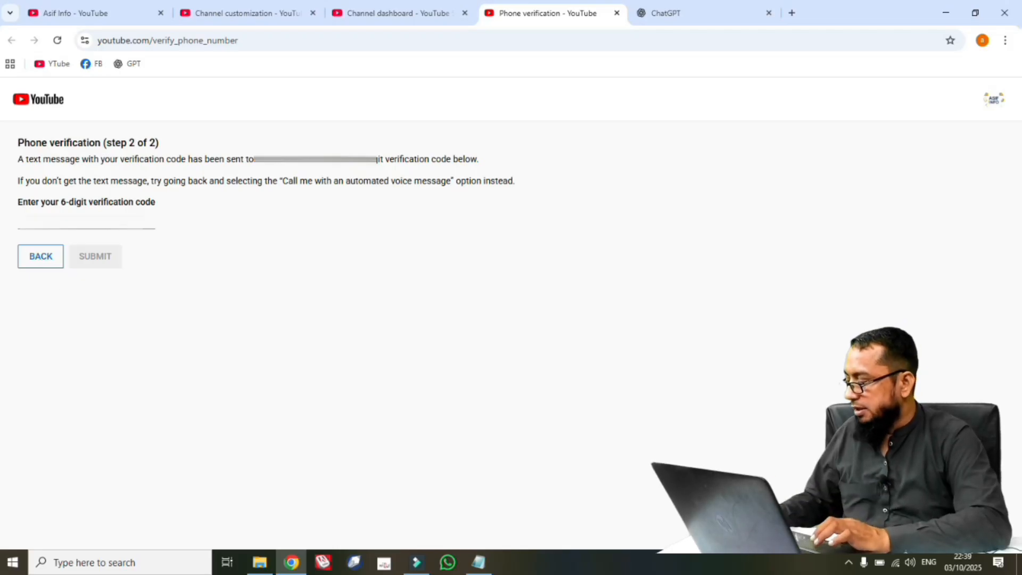
Enter and submit the 6-digit verification code, and check the feature eligibility in the channel settings.
click(84, 220)
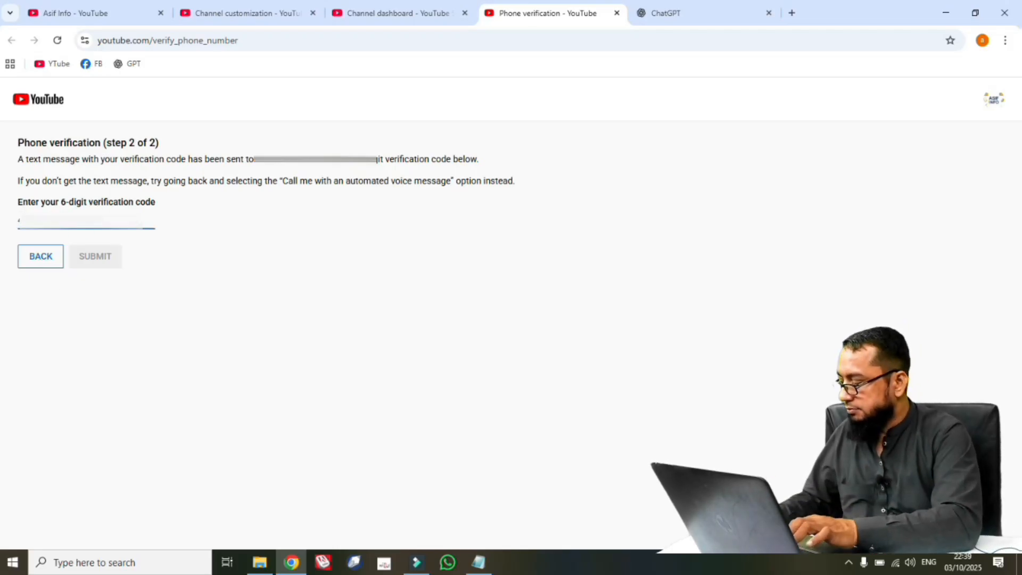
click(91, 258)
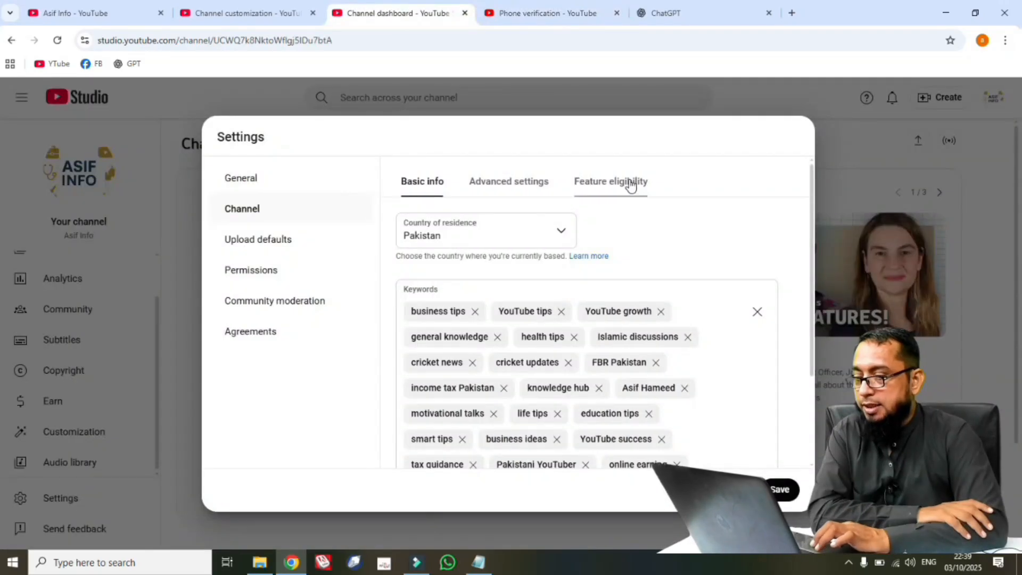
click(627, 182)
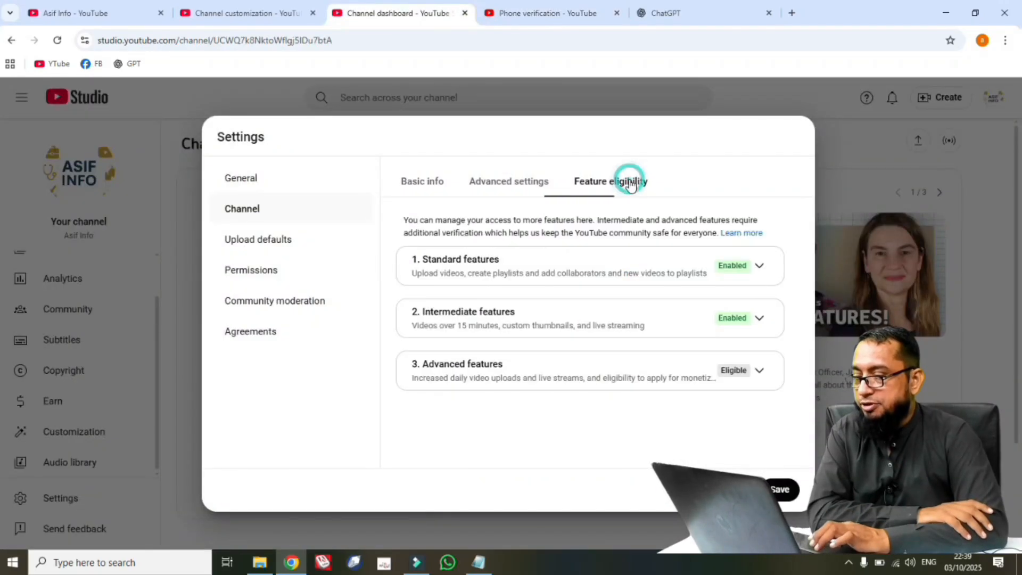
Review the advanced features requirements, choose verification with a 6-second video of yourself, and have the verification link sent by email.
click(760, 373)
scroll(675, 300, down, 2)
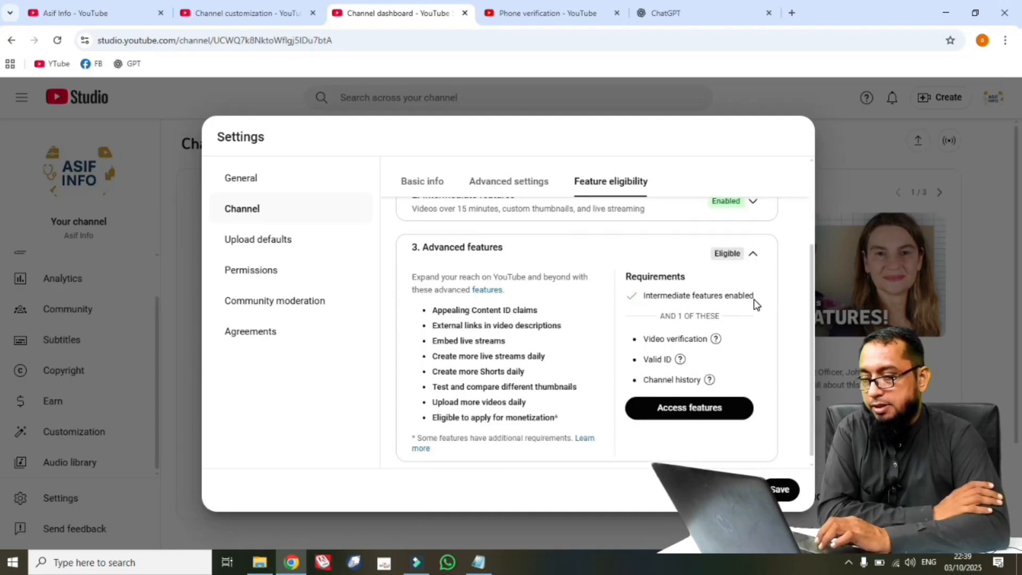
mouse_move(683, 339)
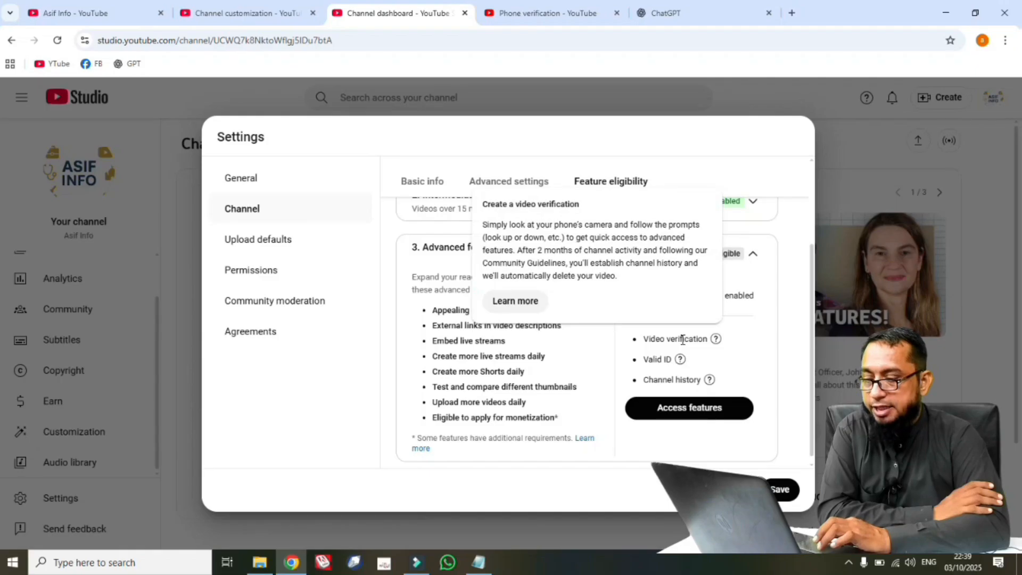
mouse_move(689, 379)
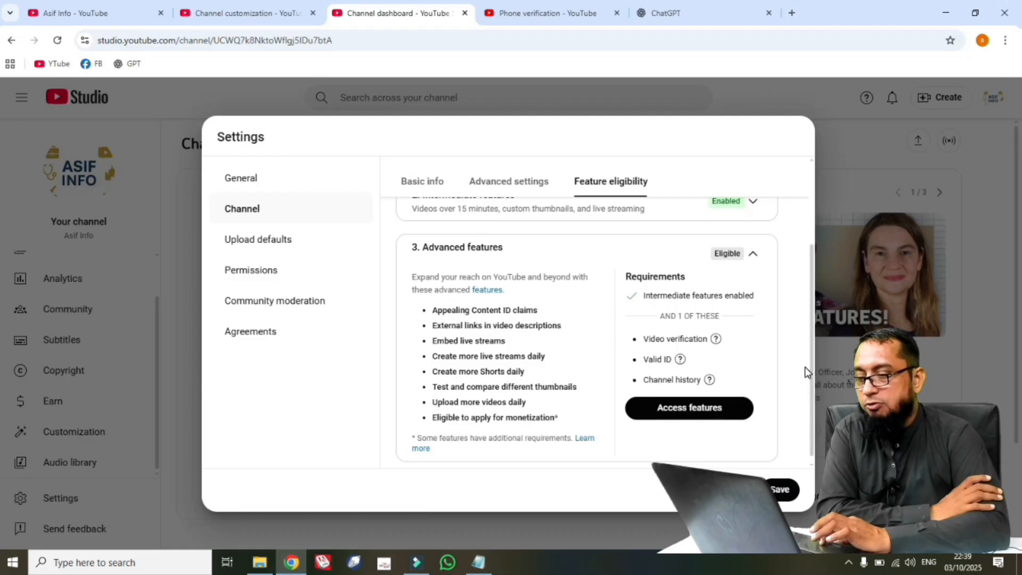
drag(811, 369, 811, 391)
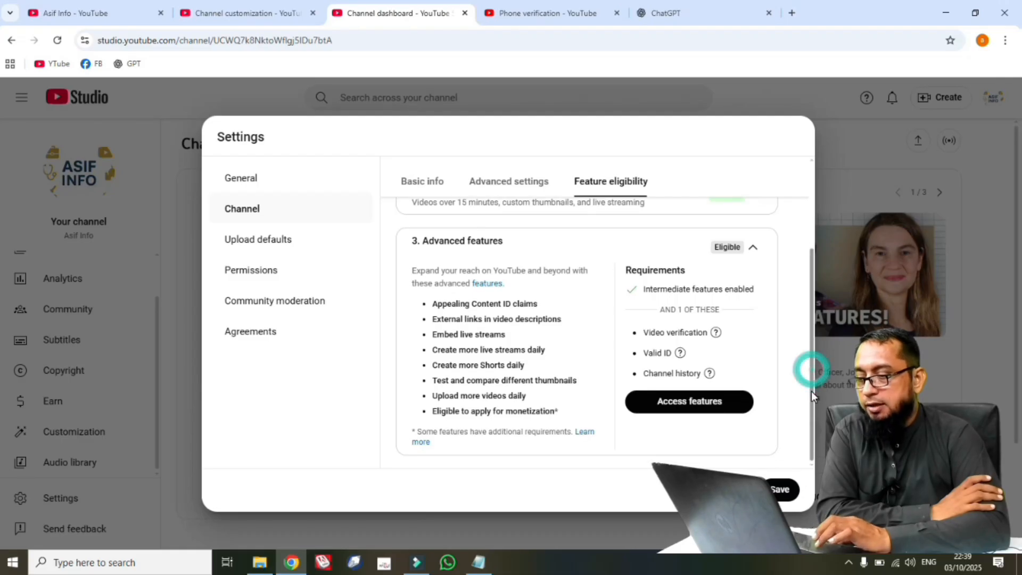
click(683, 413)
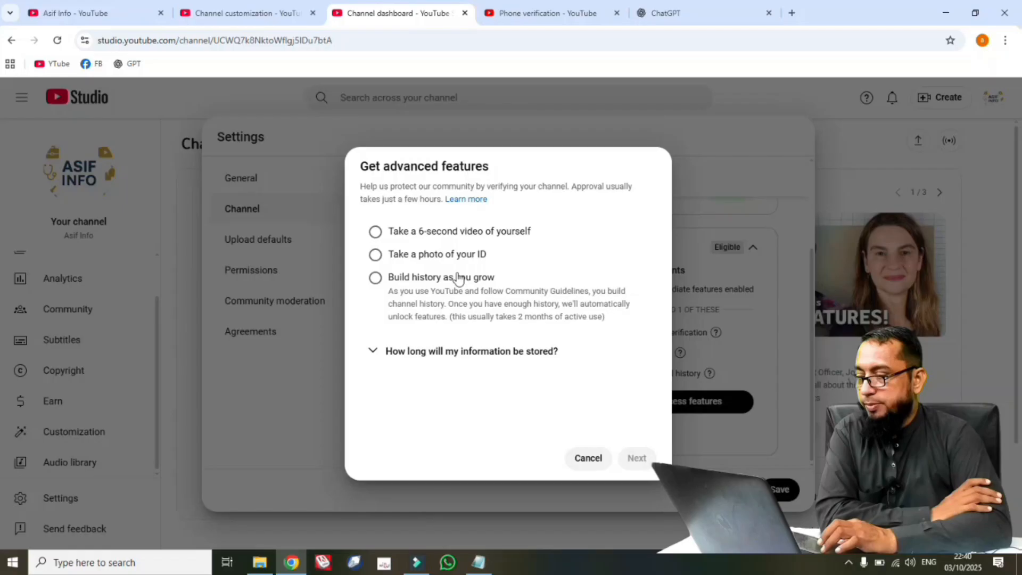
click(377, 234)
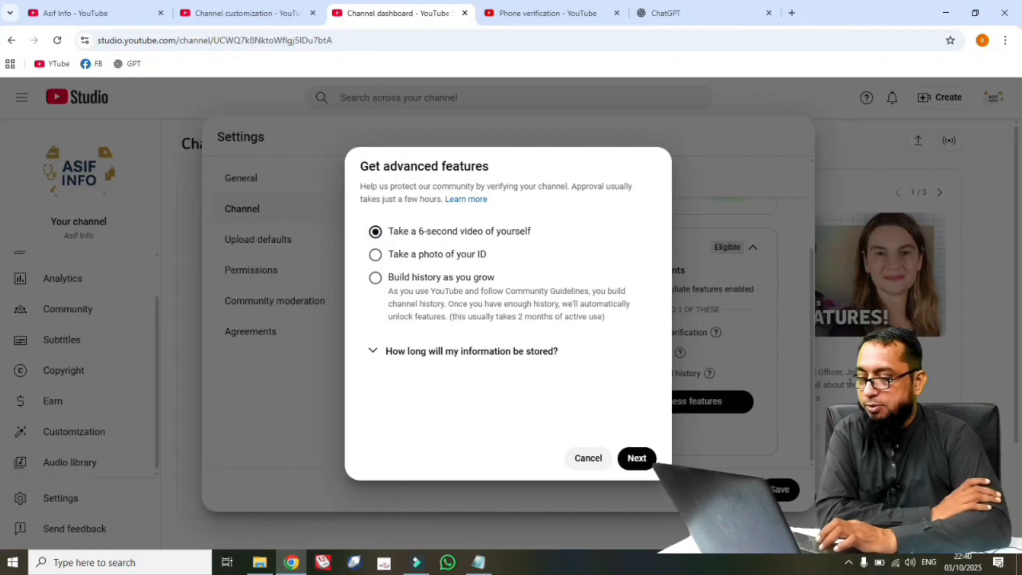
click(637, 460)
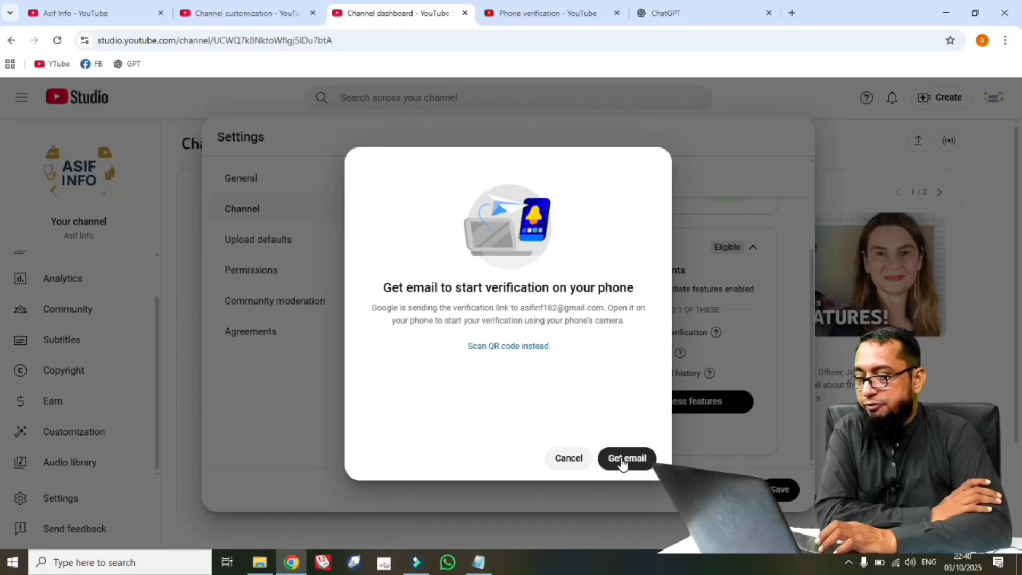
click(622, 461)
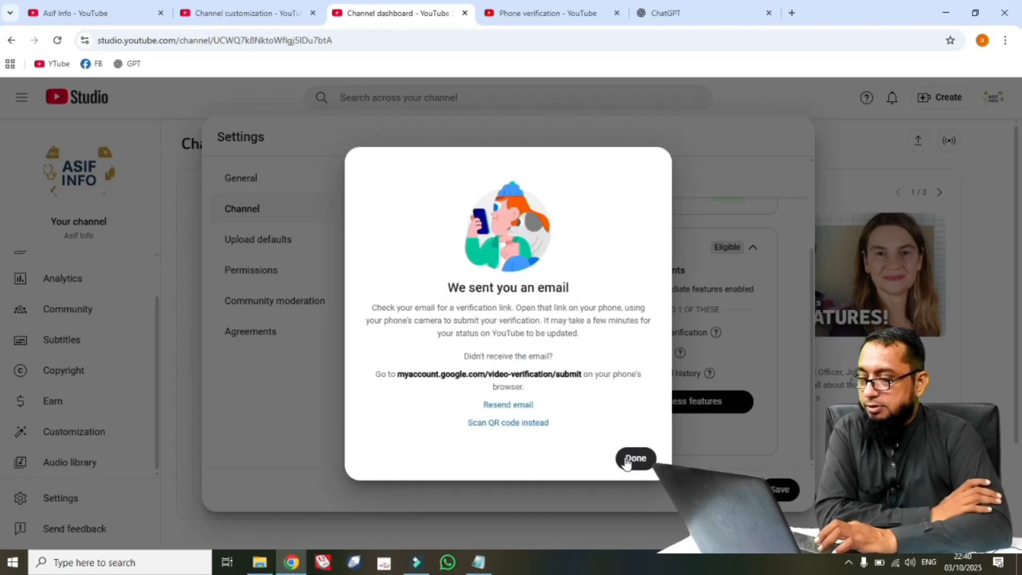
click(629, 460)
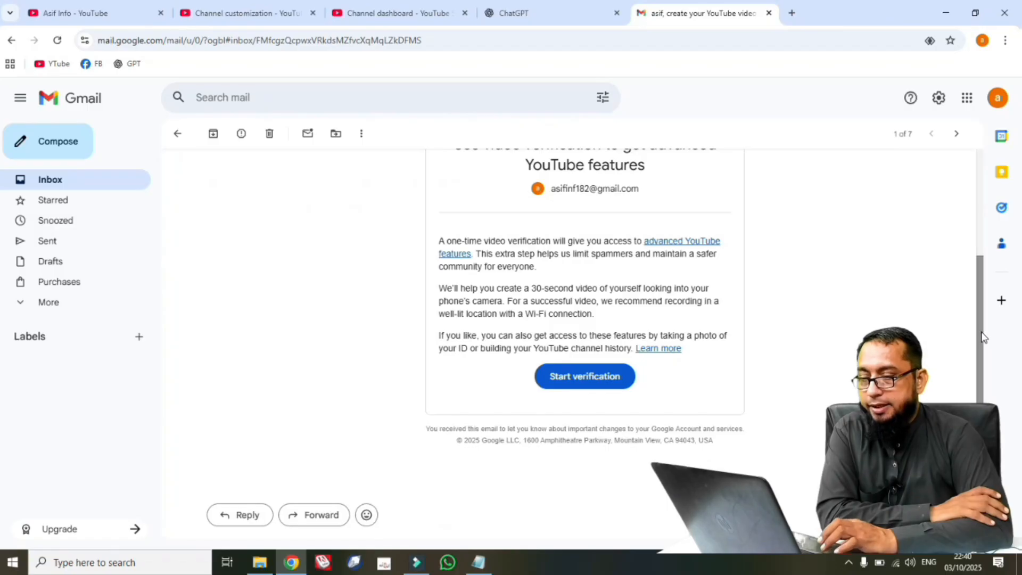
Open Google's YouTube video verification email in Gmail on the phone and start the verification from it.
scroll(982, 312, up, 1)
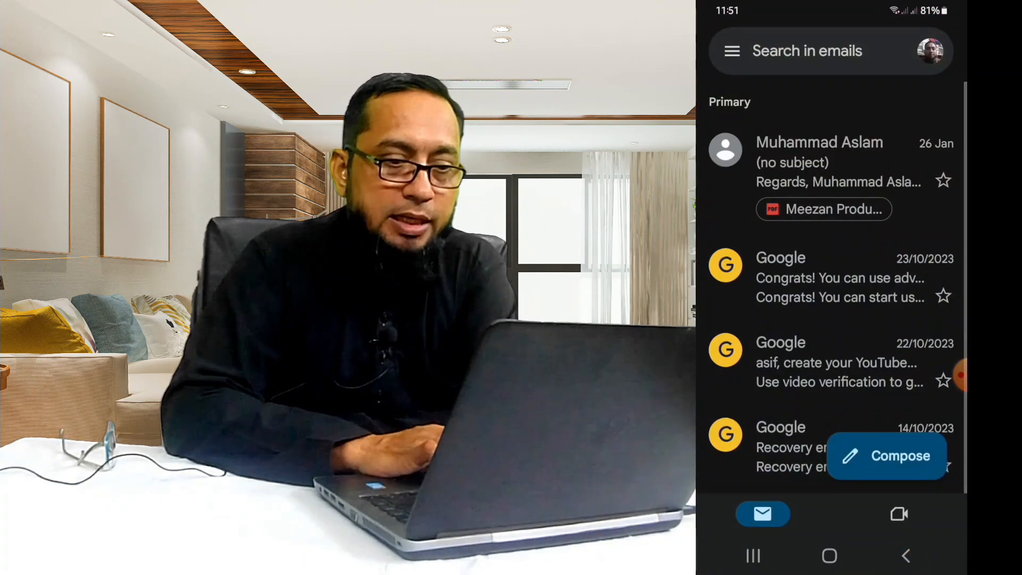
scroll(830, 292, down, 2)
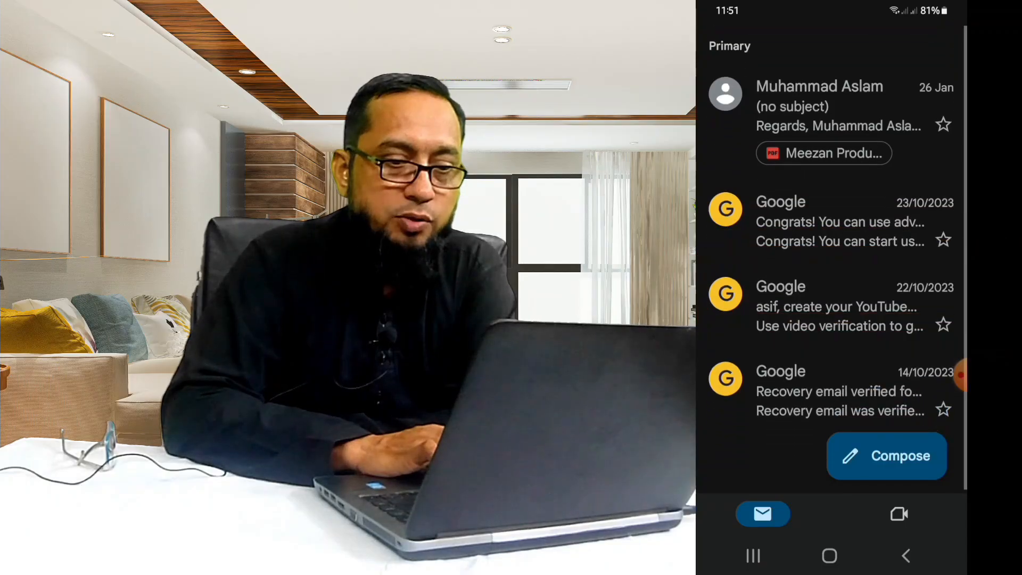
click(840, 292)
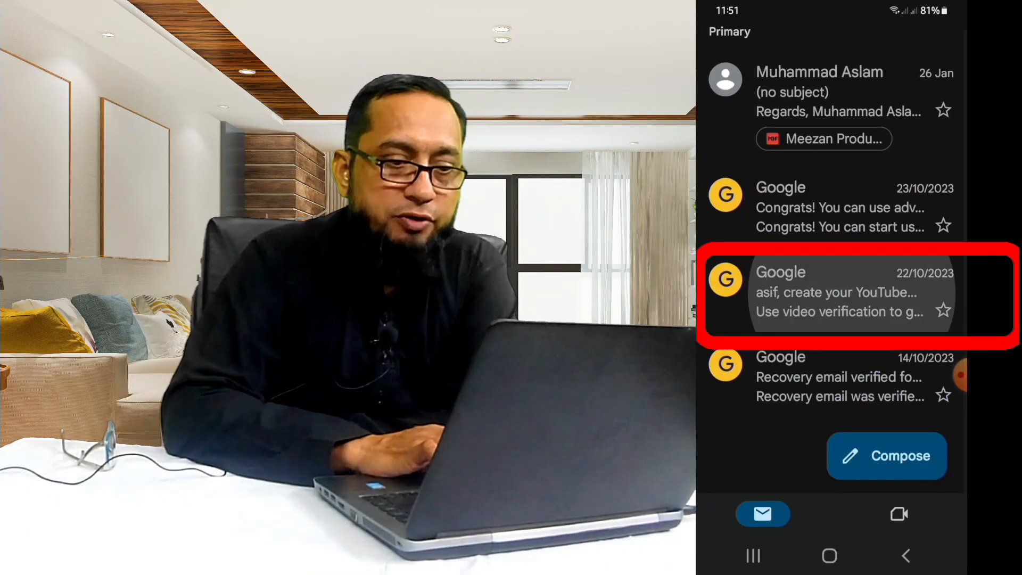
scroll(830, 306, down, 6)
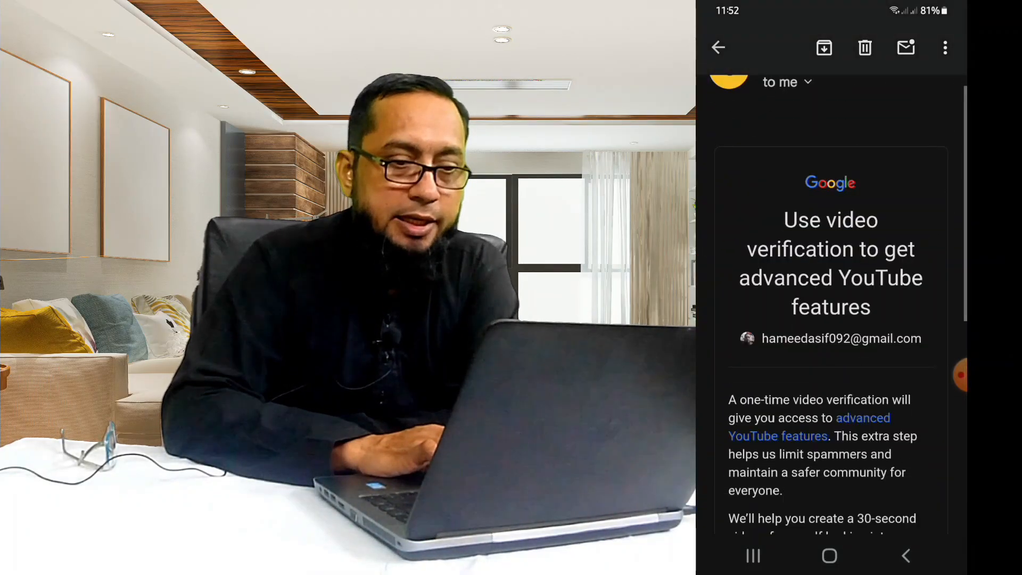
scroll(830, 306, down, 2)
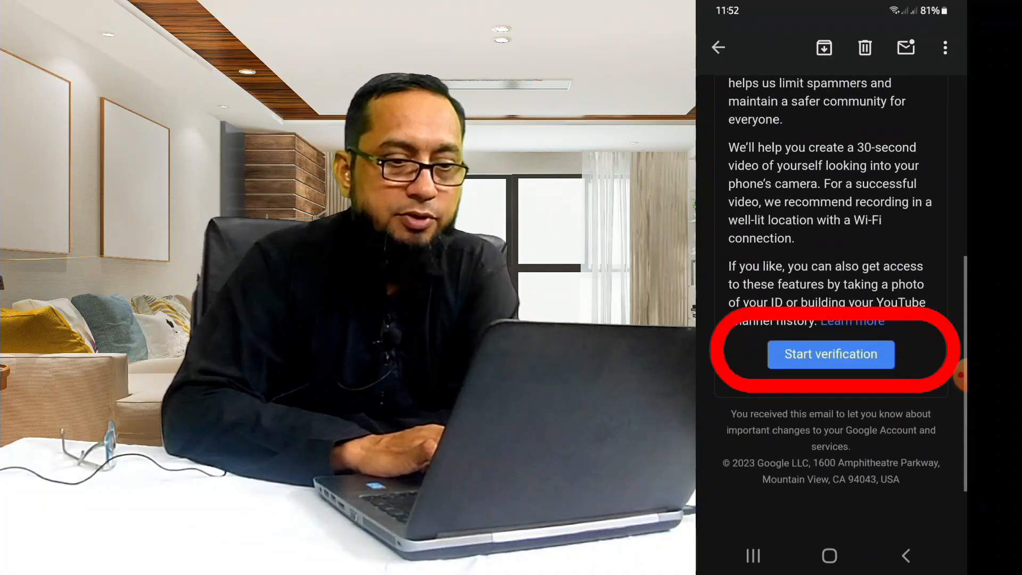
click(830, 351)
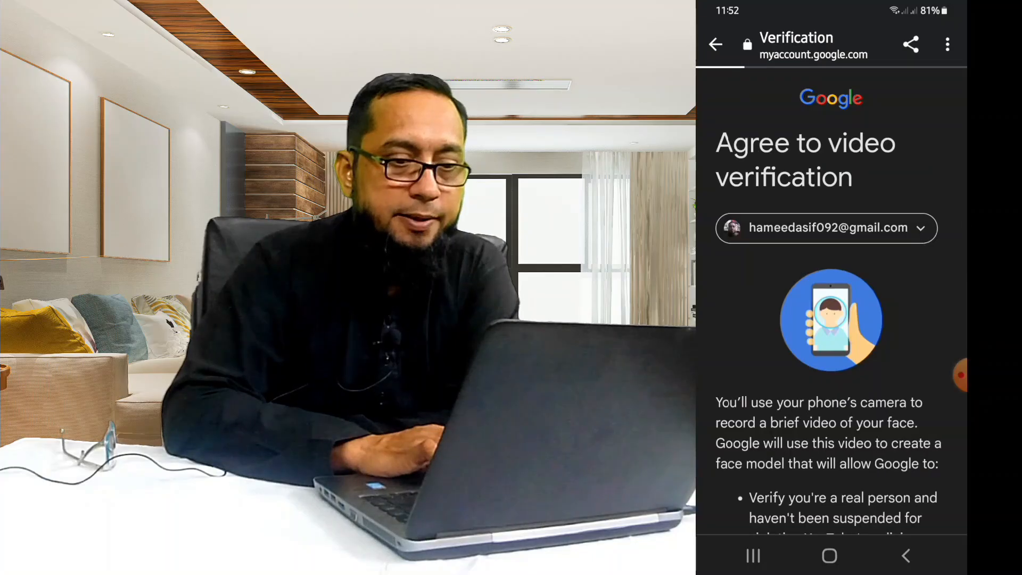
Read through the video verification terms on the phone and agree to them.
scroll(830, 306, down, 3)
scroll(830, 306, down, 5)
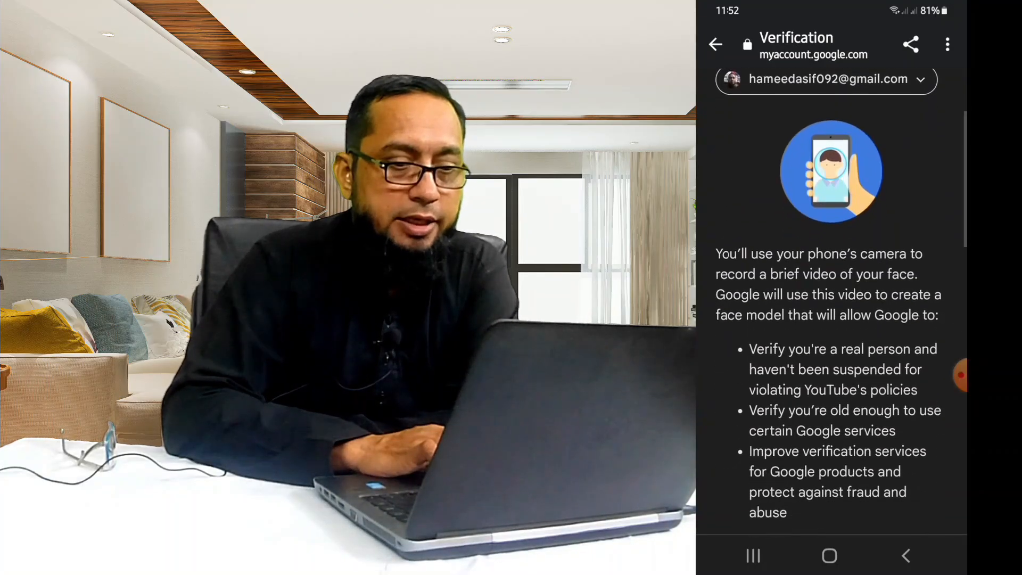
click(735, 334)
click(907, 444)
Read the tips for the verification video and proceed to the next stage of the verification.
scroll(831, 306, down, 2)
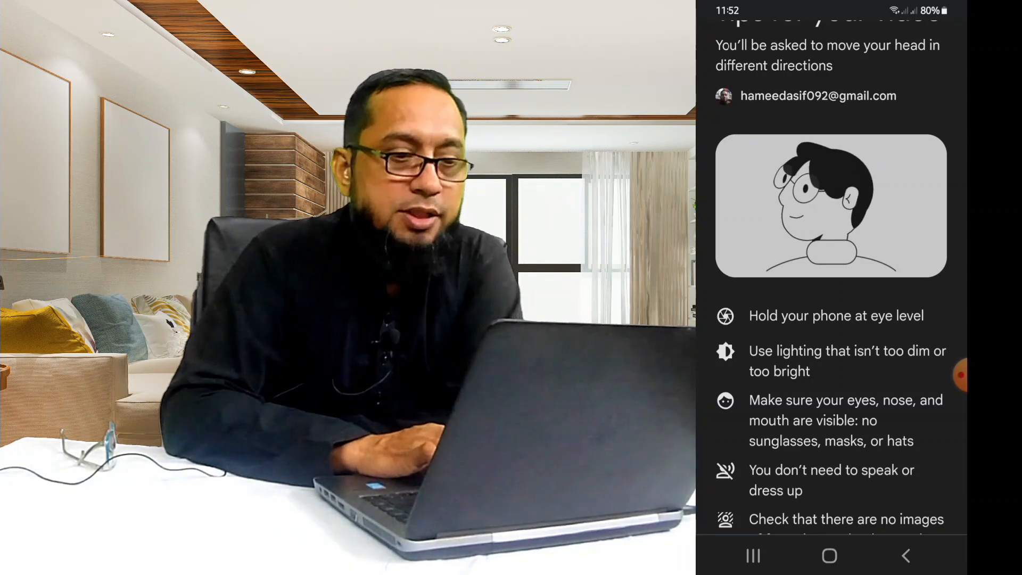
scroll(830, 287, down, 5)
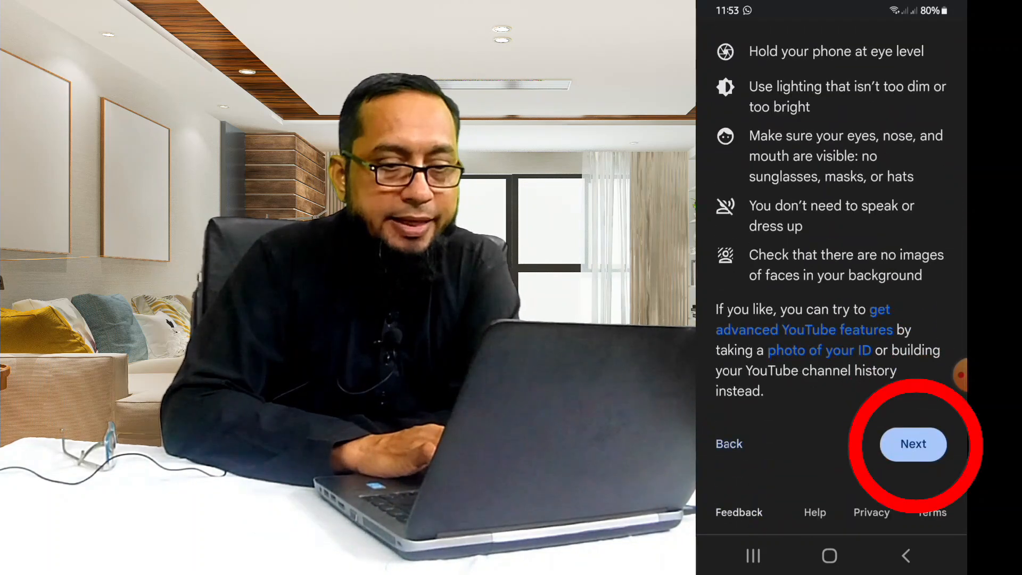
click(913, 444)
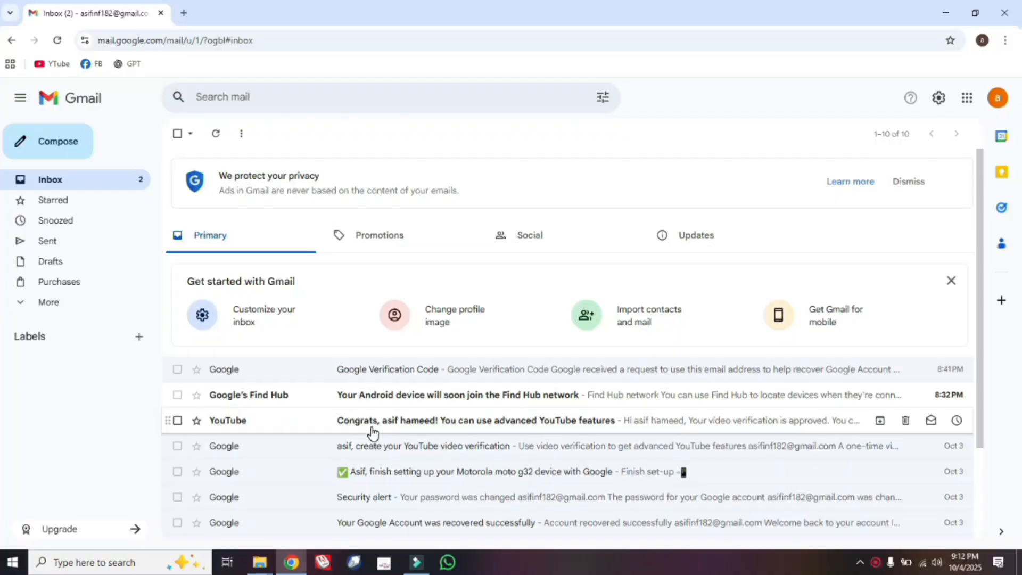
Open YouTube's email about using advanced features in the Gmail inbox and read it through.
click(387, 423)
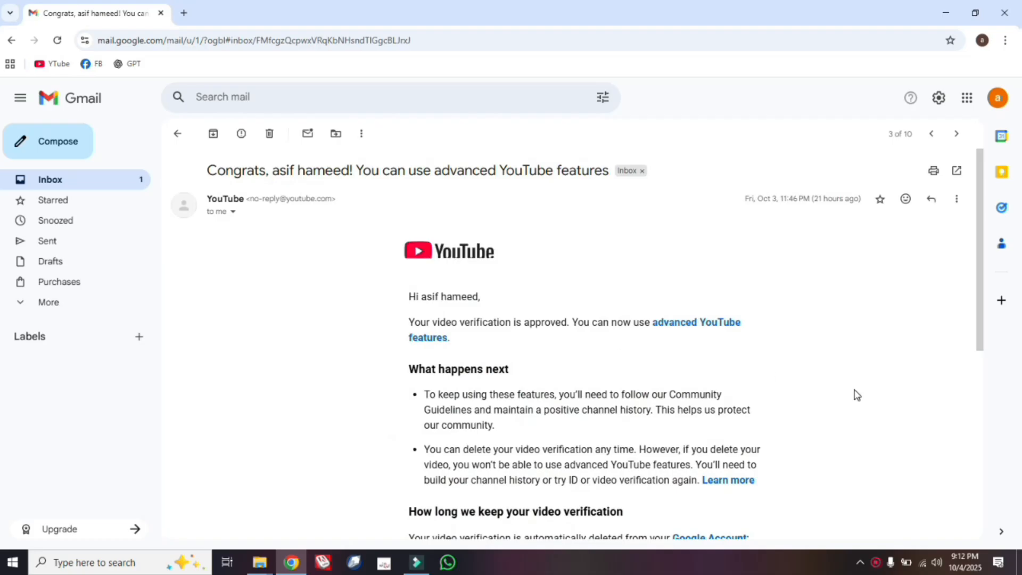
scroll(601, 251, down, 2)
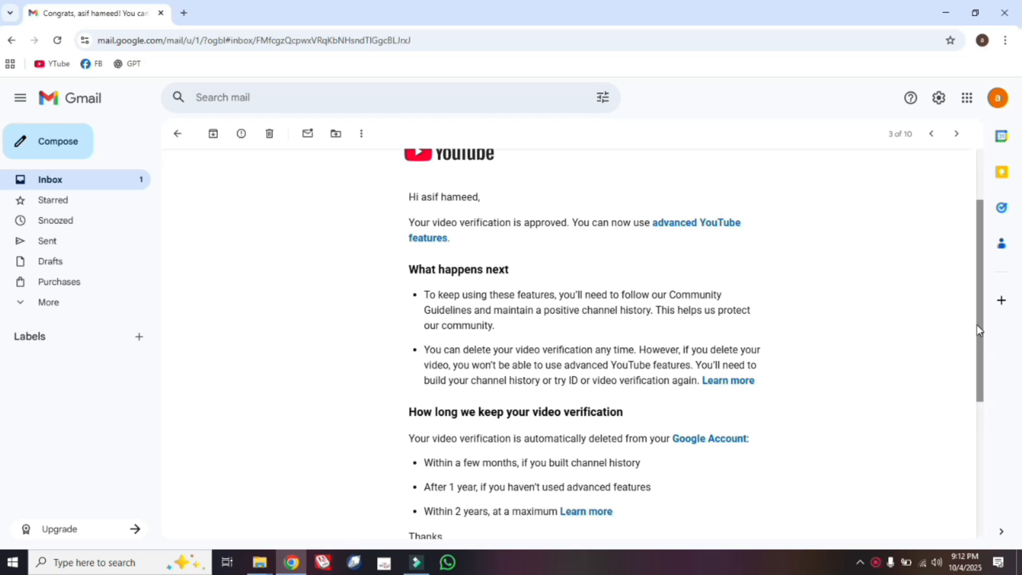
drag(982, 291, 982, 235)
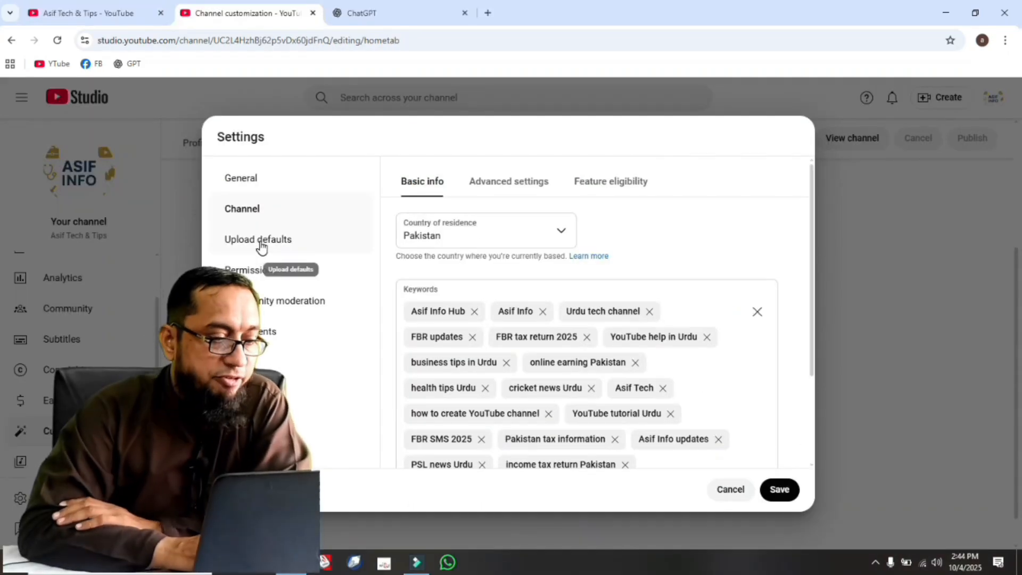
Set the default visibility for uploads to Private in the channel's upload defaults and look over the title, description and tags fields.
click(261, 246)
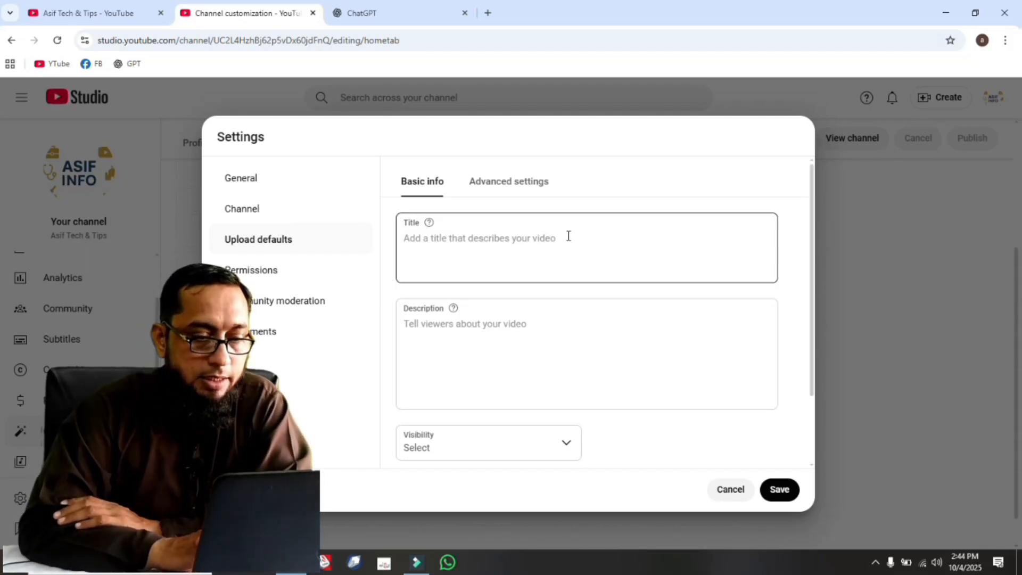
click(545, 319)
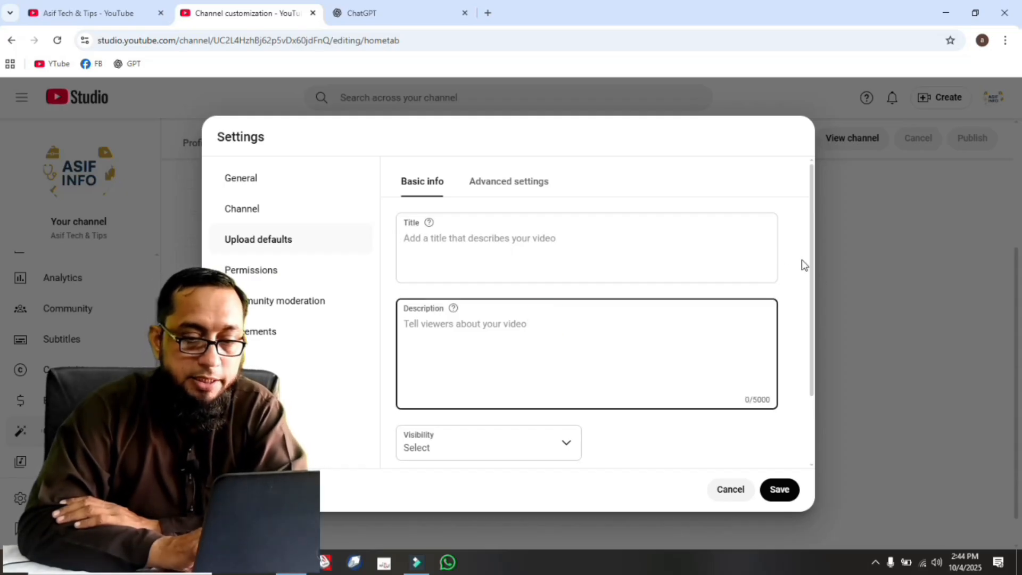
drag(812, 261, 816, 306)
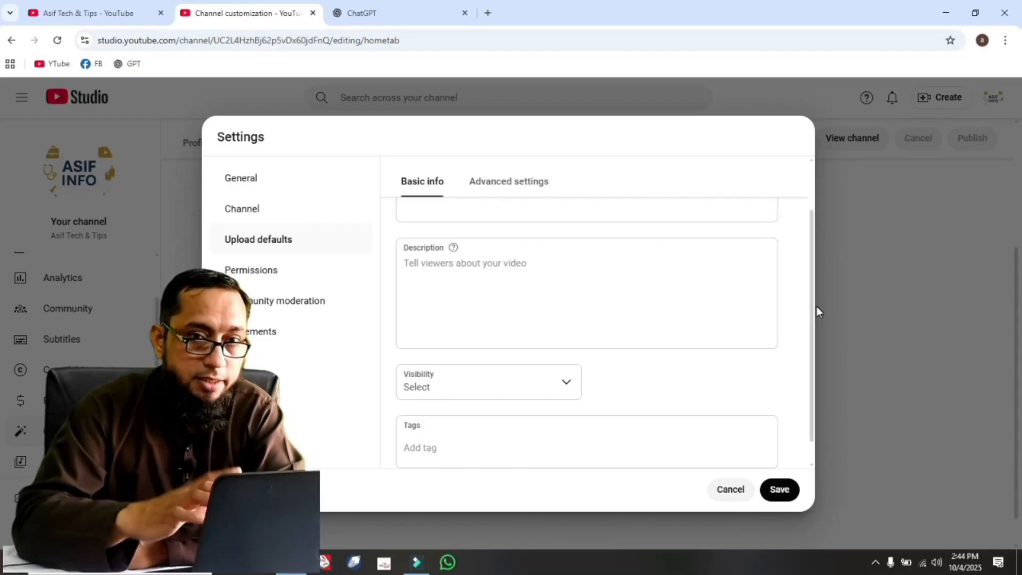
mouse_move(811, 305)
mouse_down()
mouse_move(810, 252)
mouse_move(817, 312)
mouse_up()
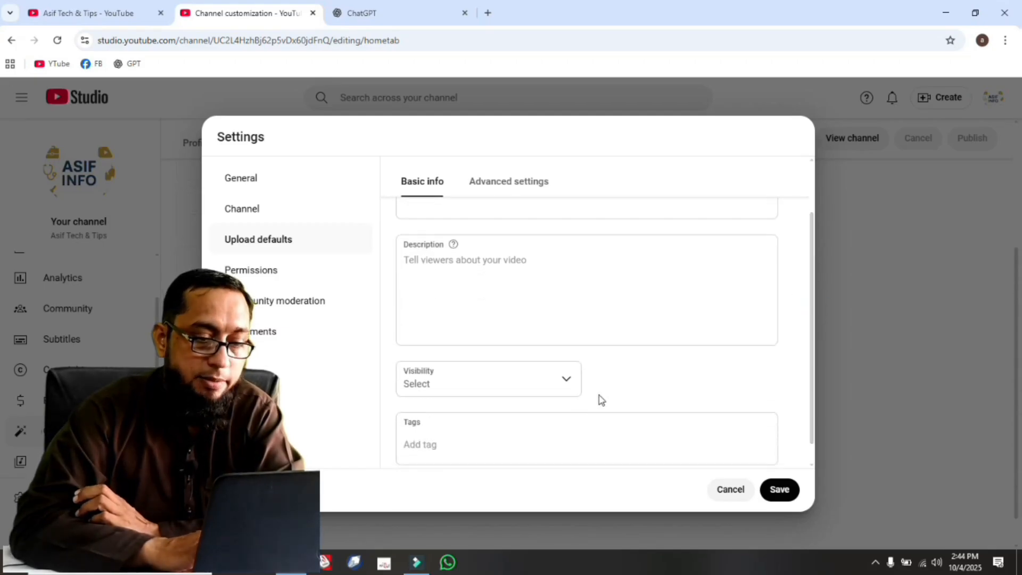
click(562, 386)
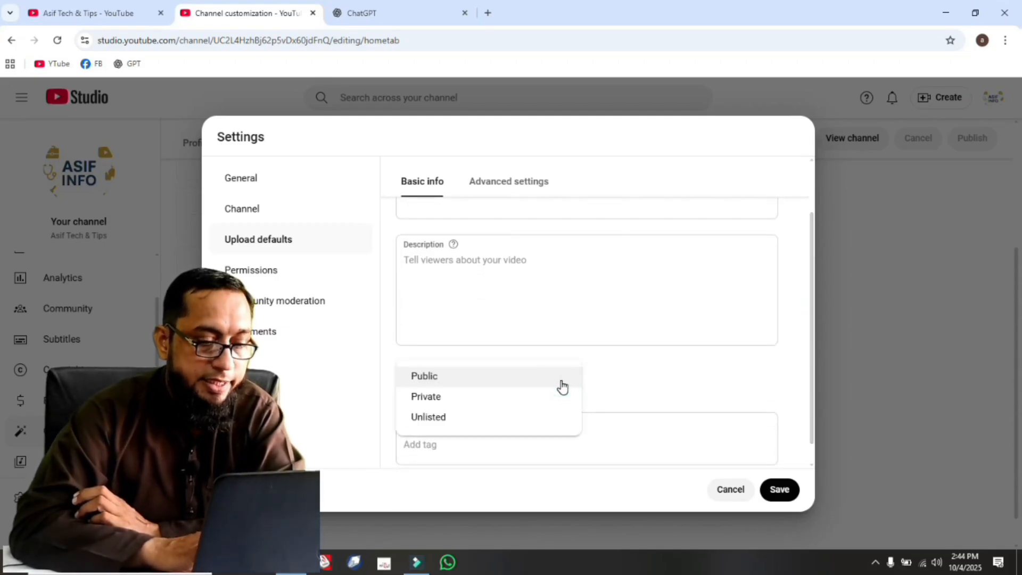
click(450, 398)
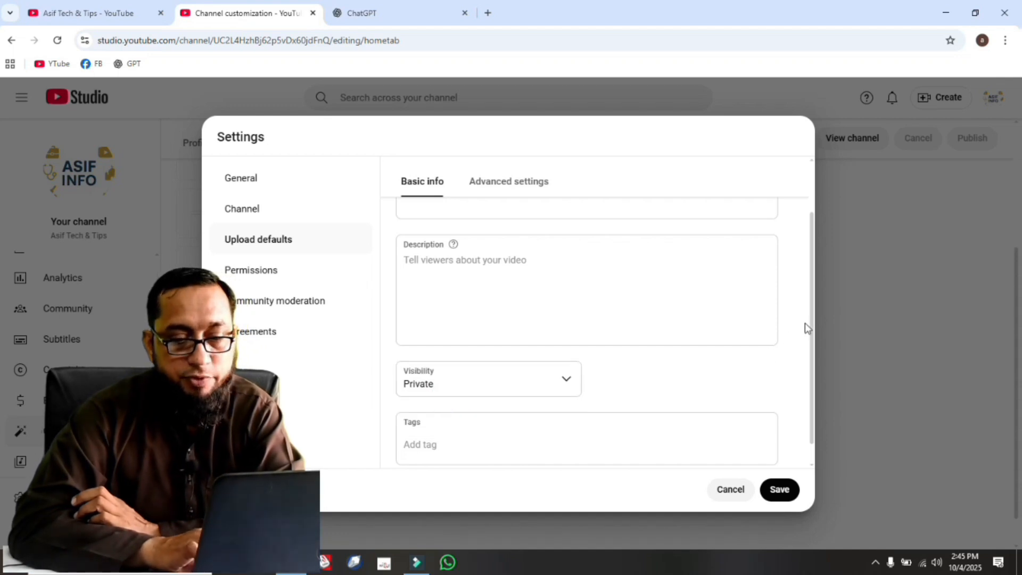
drag(810, 323, 812, 374)
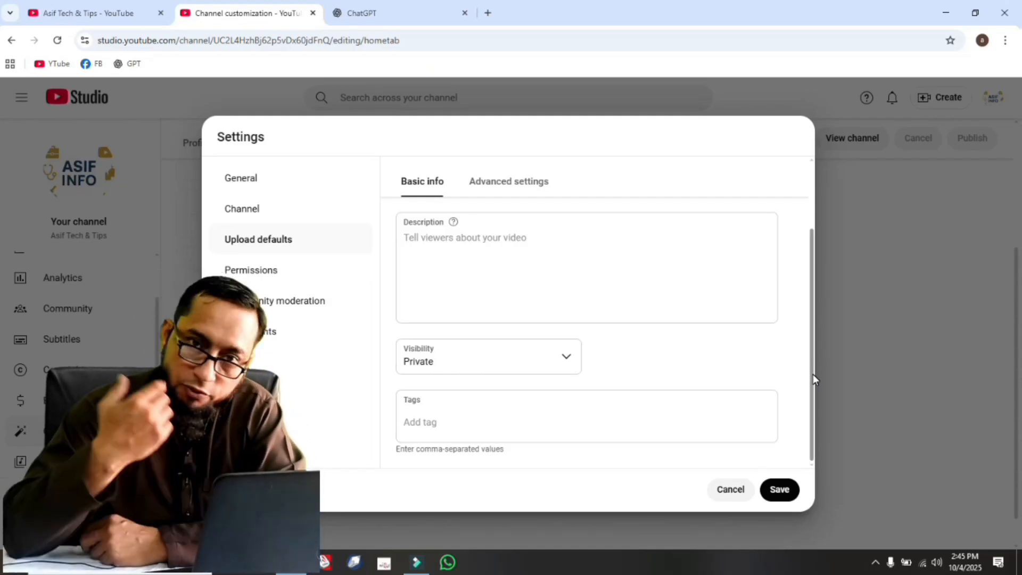
click(813, 374)
drag(813, 374, 813, 302)
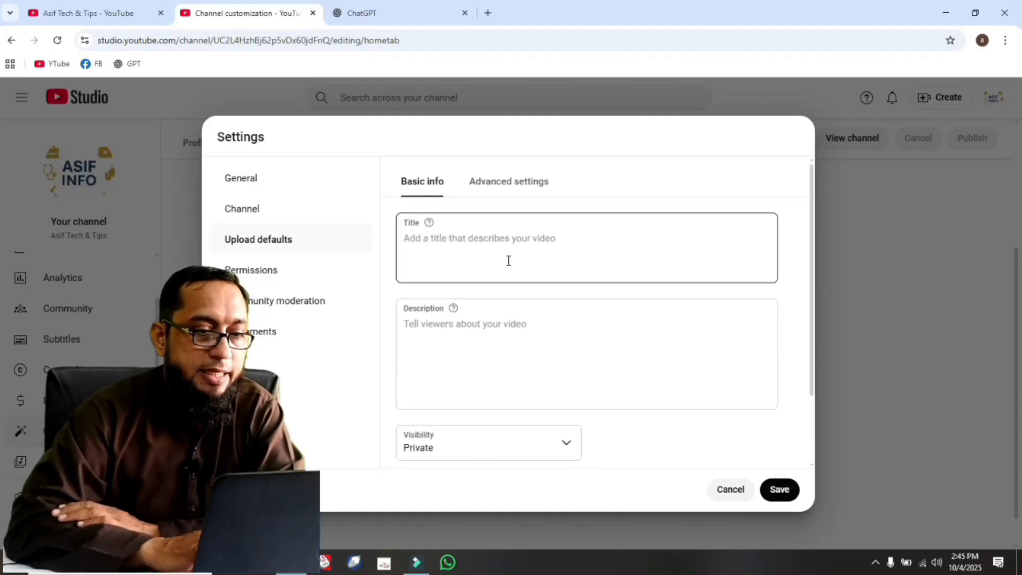
Switch to ChatGPT and dictate an Urdu request for a title, 5000-character description, 500-character tags and hashtags for a video on creating a new YouTube channel after removal.
click(416, 16)
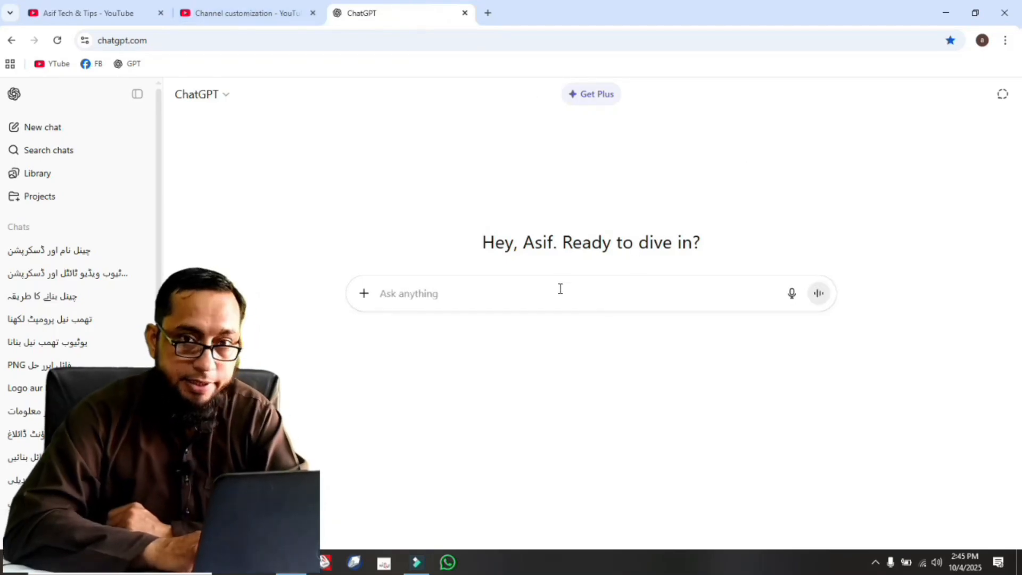
click(807, 305)
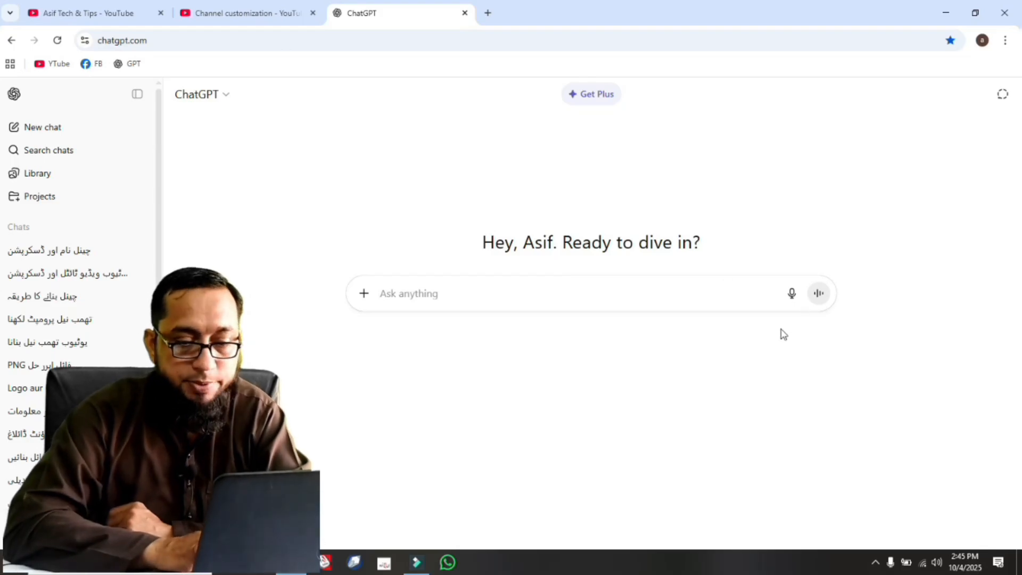
click(792, 298)
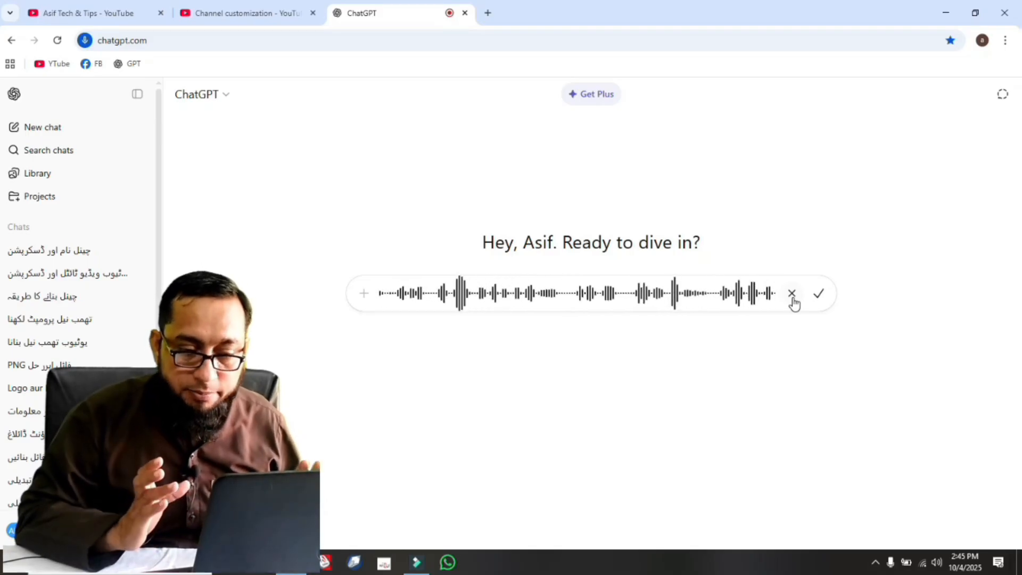
click(818, 293)
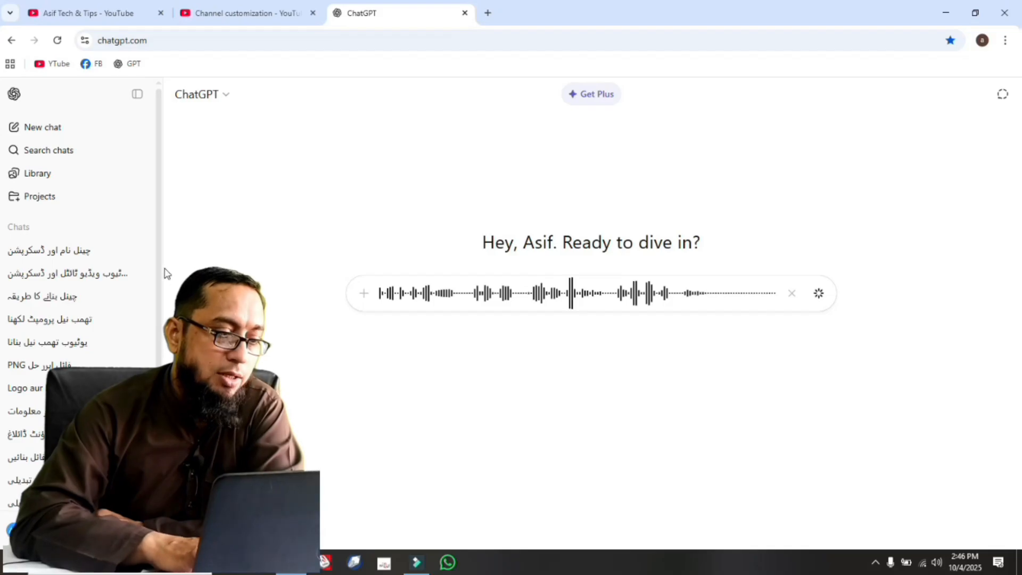
scroll(160, 271, down, 2)
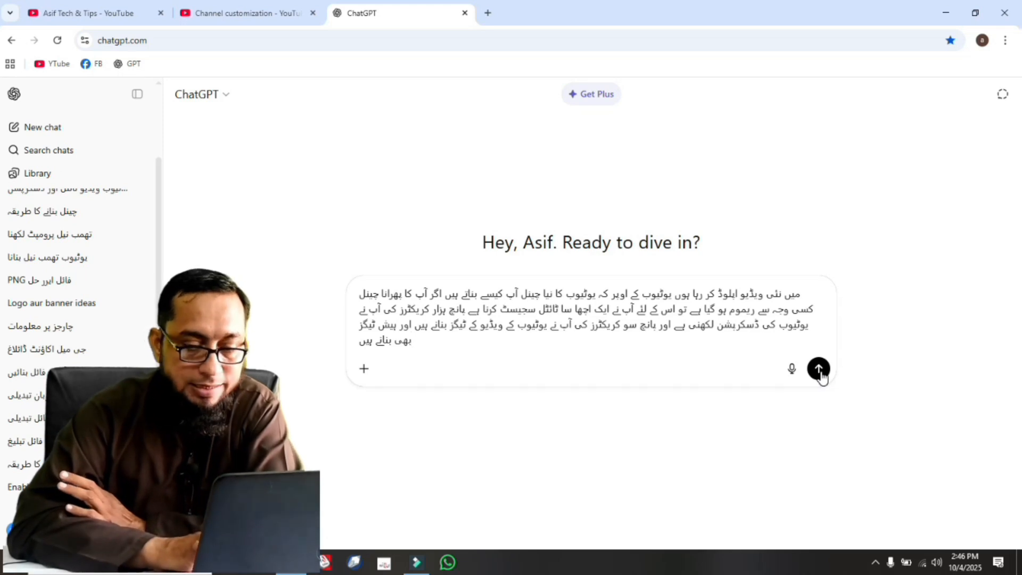
click(819, 369)
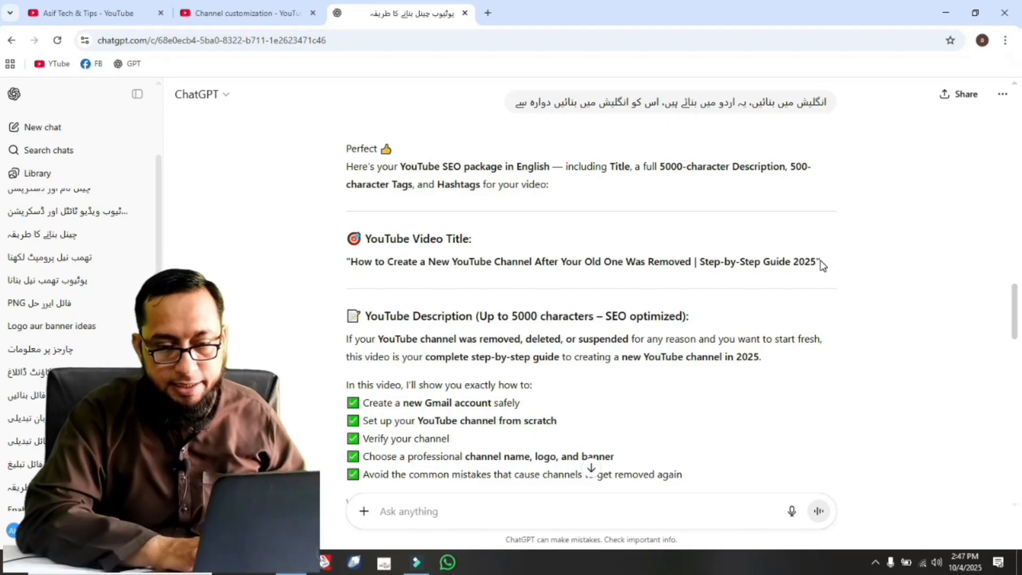
Read through the English video title, description, tags and hashtags in ChatGPT's answer.
drag(1014, 298, 1016, 312)
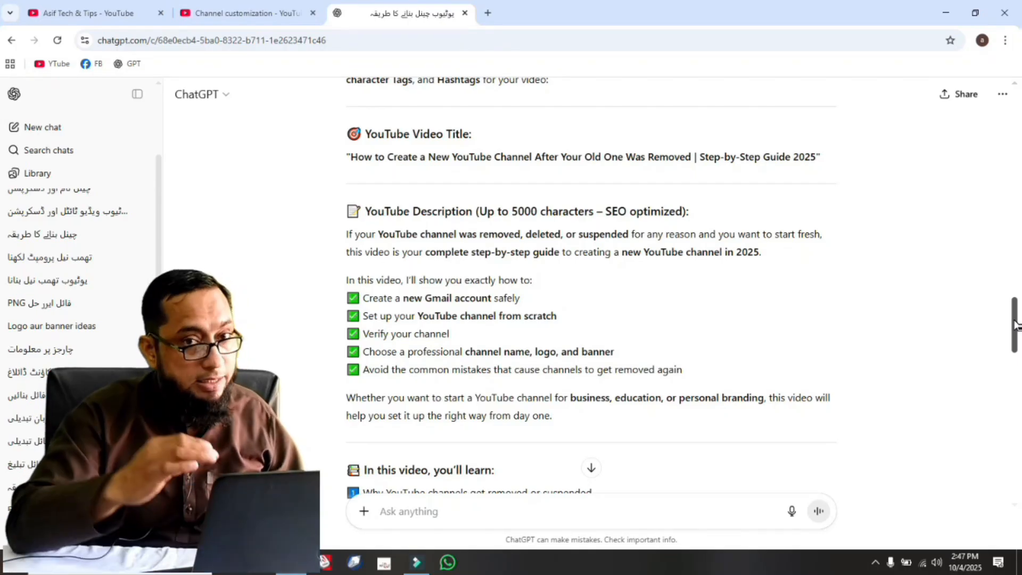
drag(1017, 324, 1019, 435)
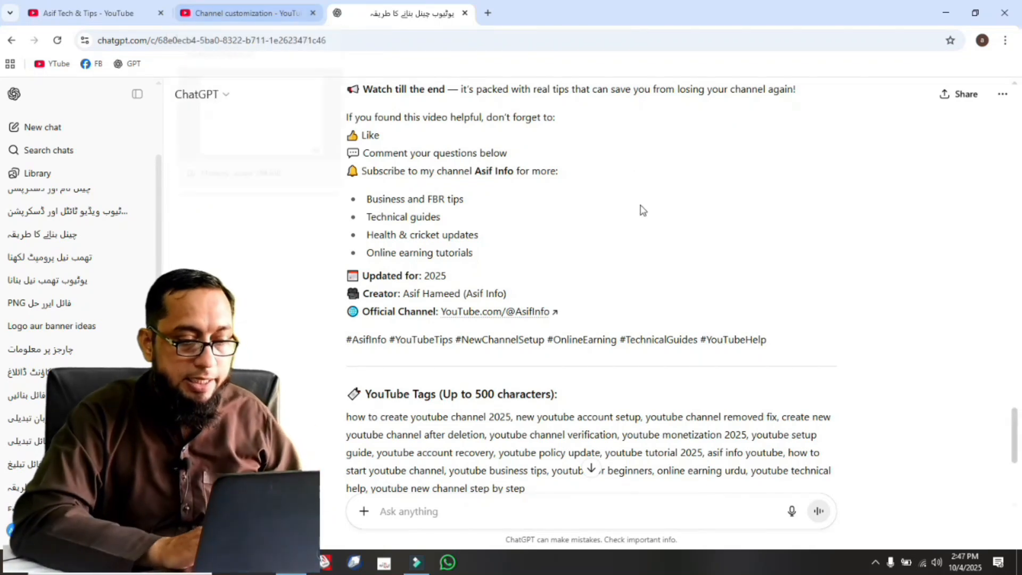
drag(1017, 432, 1017, 468)
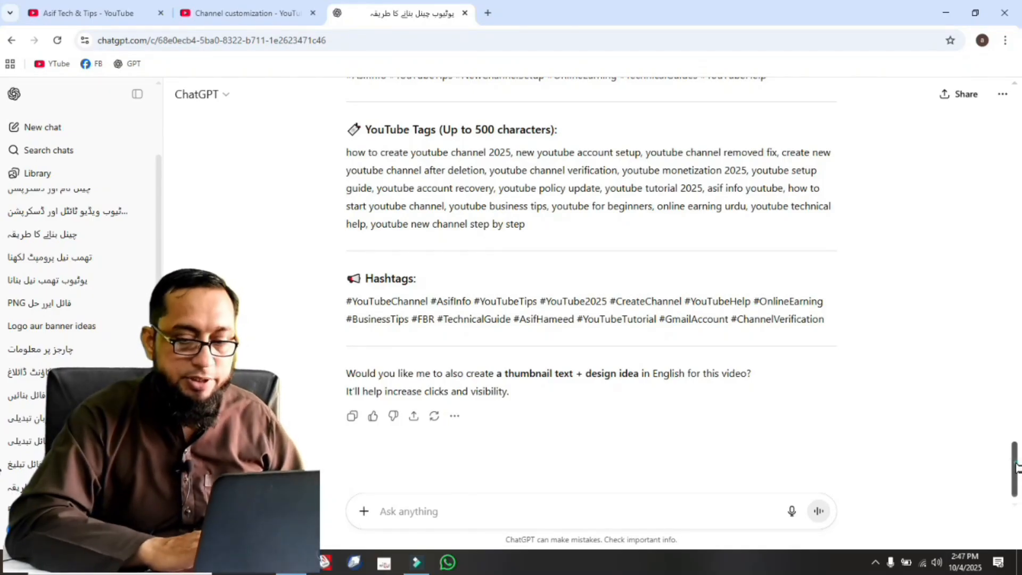
drag(1015, 468, 1015, 208)
Return to YouTube Studio and set the default video category to People & Blogs in the advanced upload defaults.
click(268, 11)
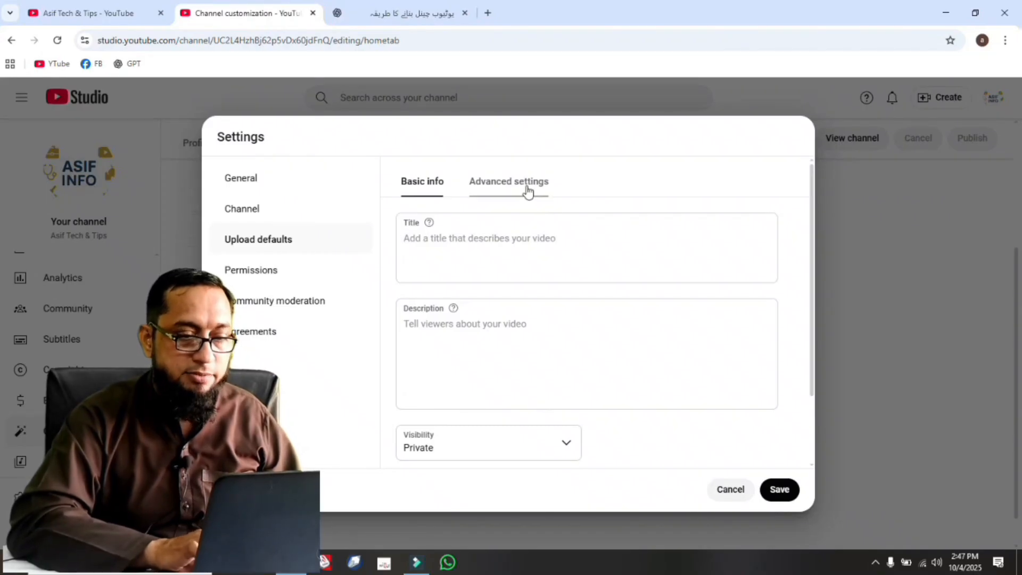
drag(814, 263, 806, 355)
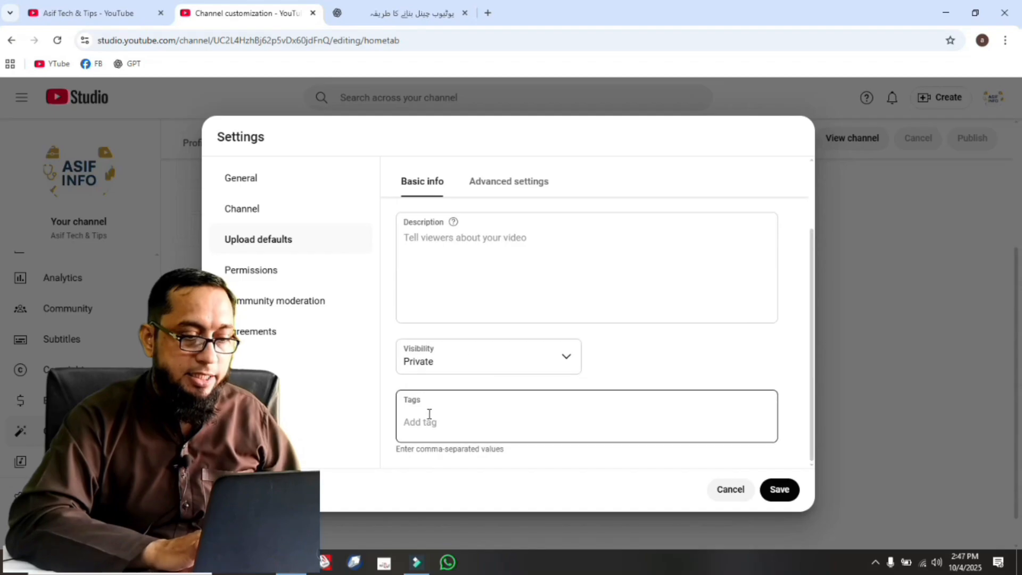
click(530, 189)
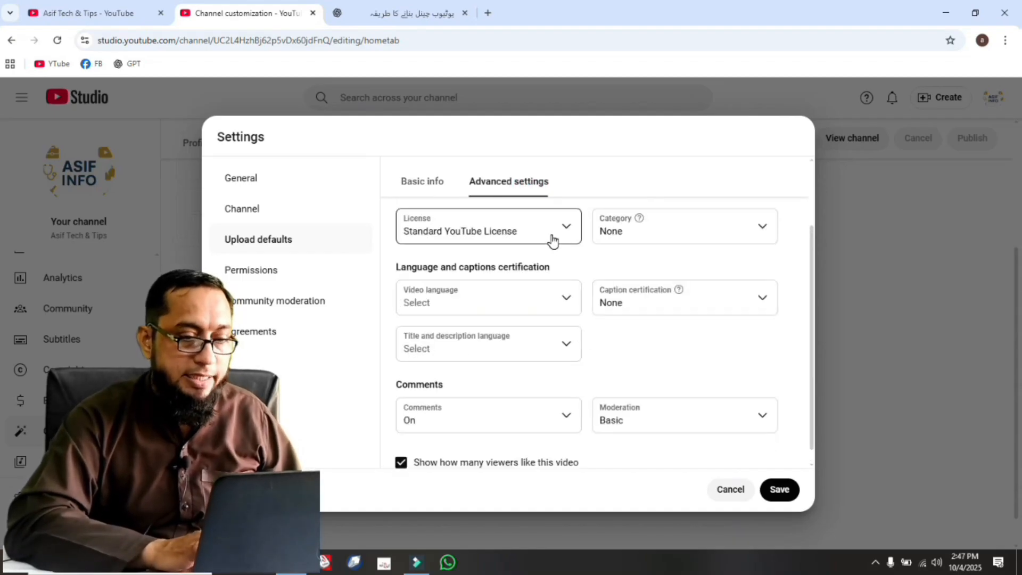
click(759, 227)
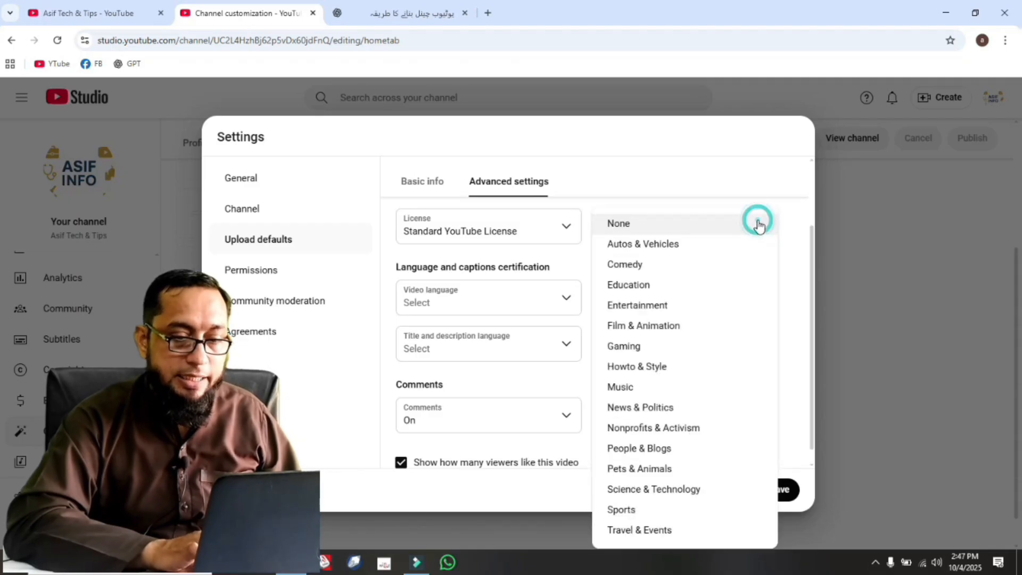
click(656, 452)
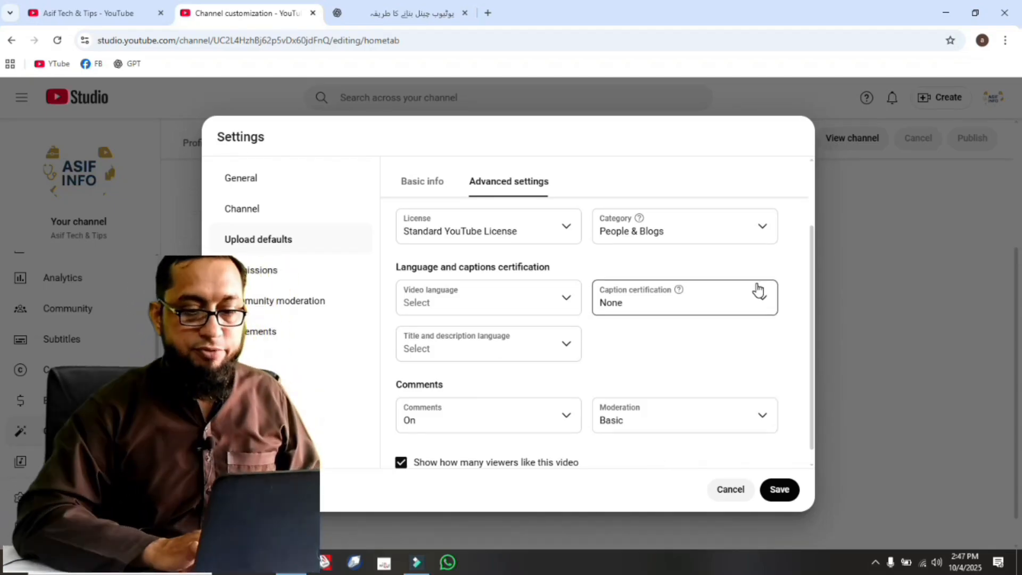
click(765, 235)
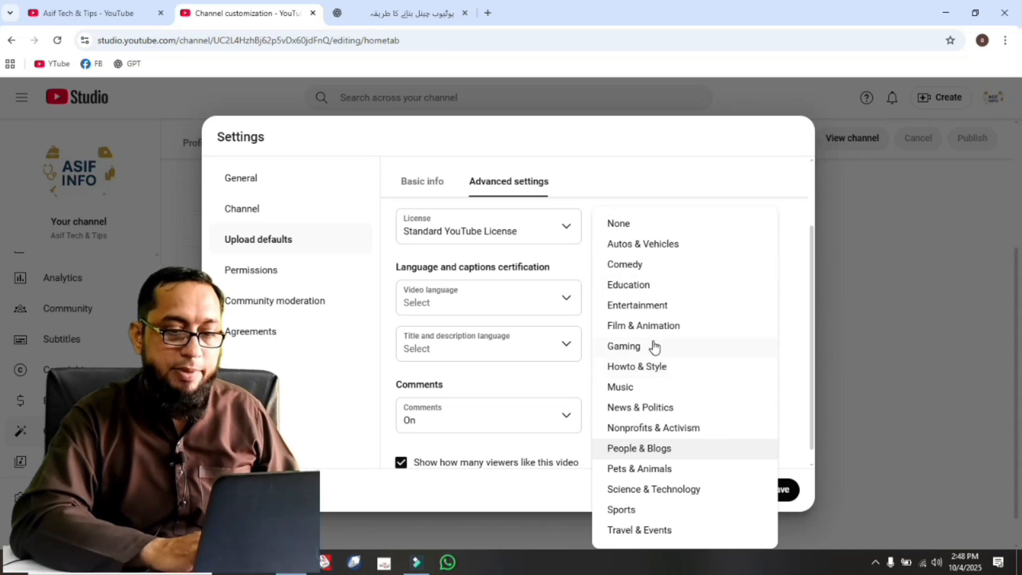
click(730, 171)
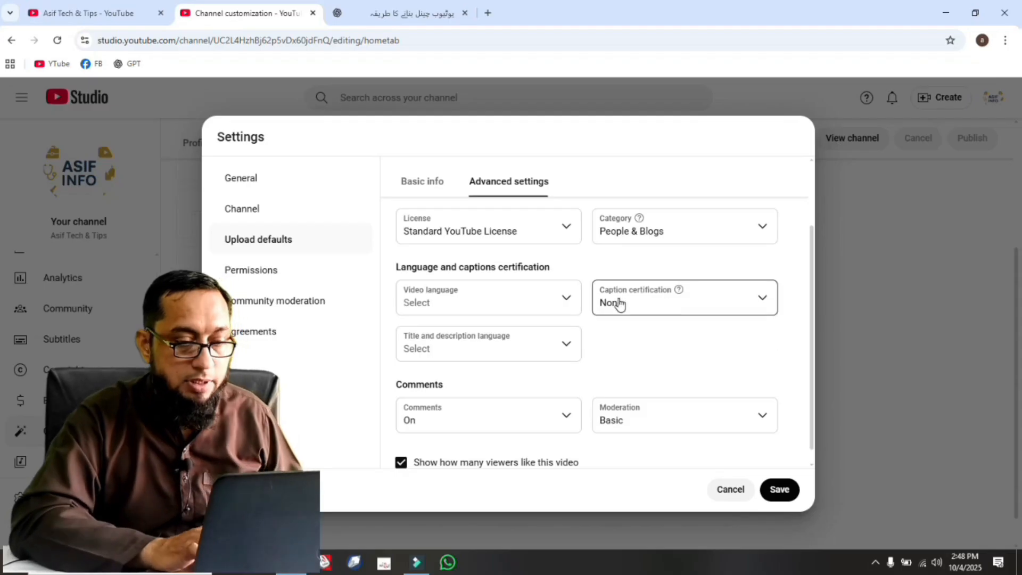
Set the default video language to Urdu and the title and description language to English (Australia).
click(573, 308)
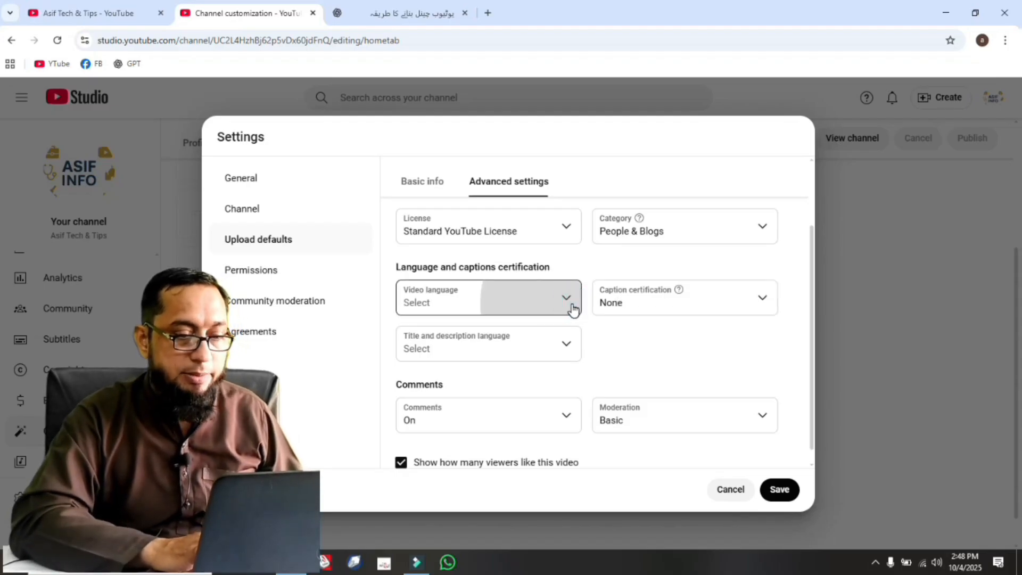
drag(576, 301, 586, 482)
click(565, 347)
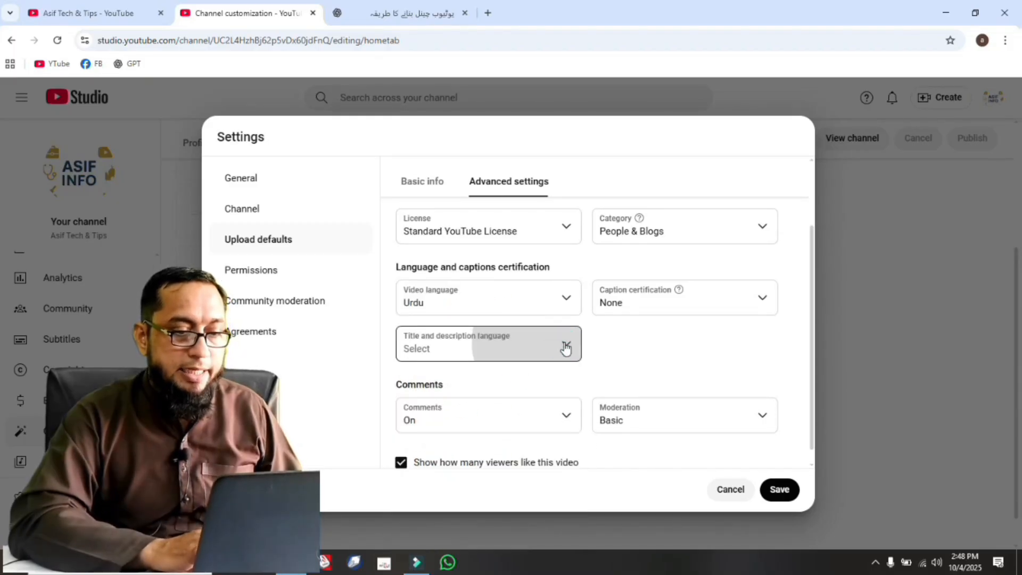
drag(581, 96, 576, 154)
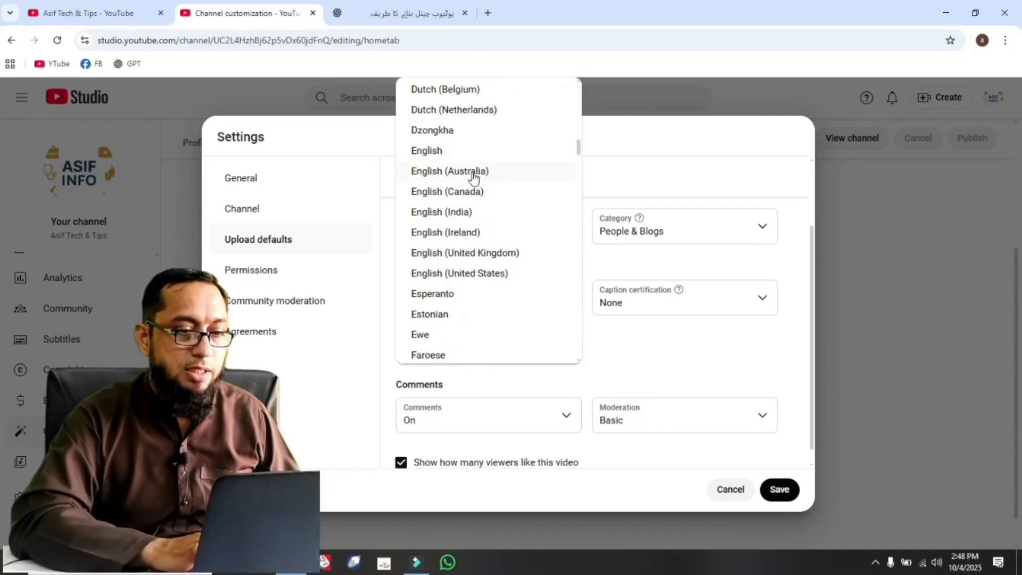
click(451, 171)
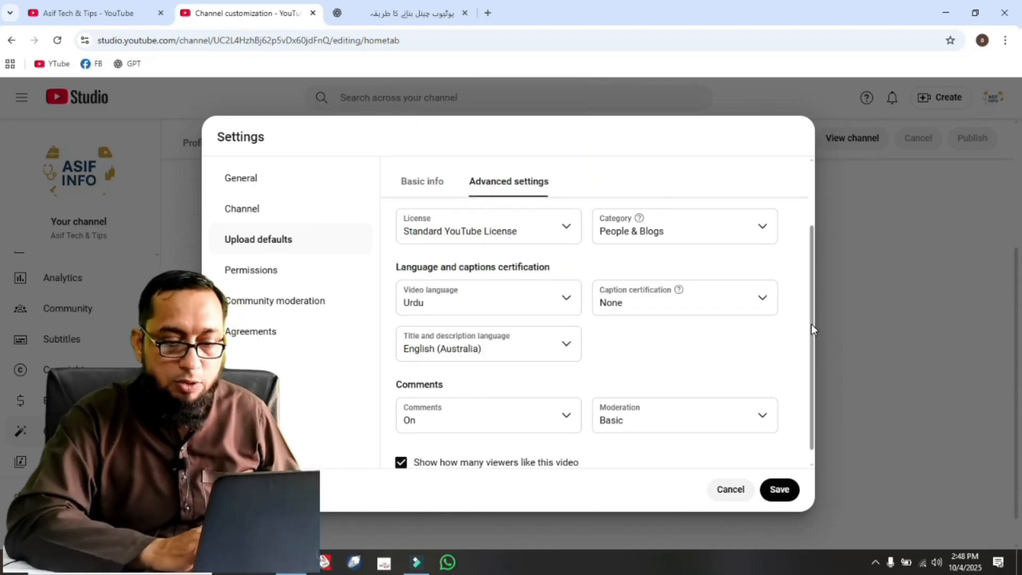
drag(813, 323, 812, 336)
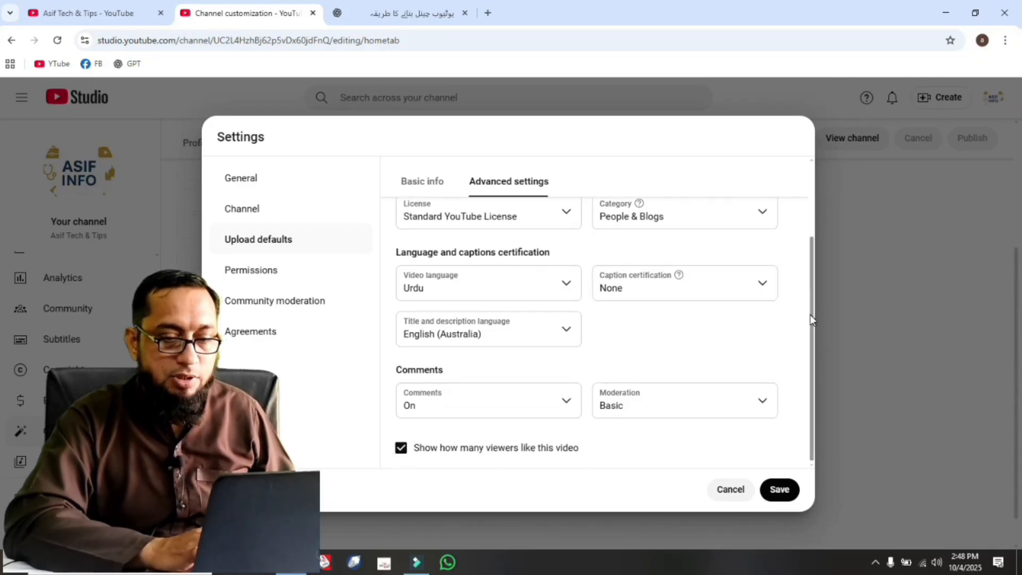
Check the caption certification choices and look back over the advanced upload defaults.
click(757, 282)
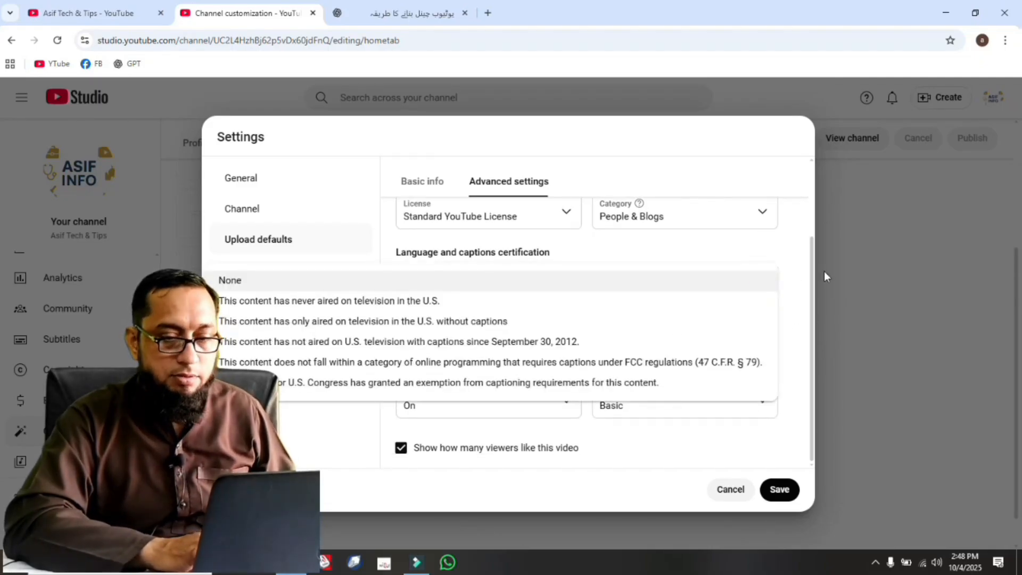
click(802, 272)
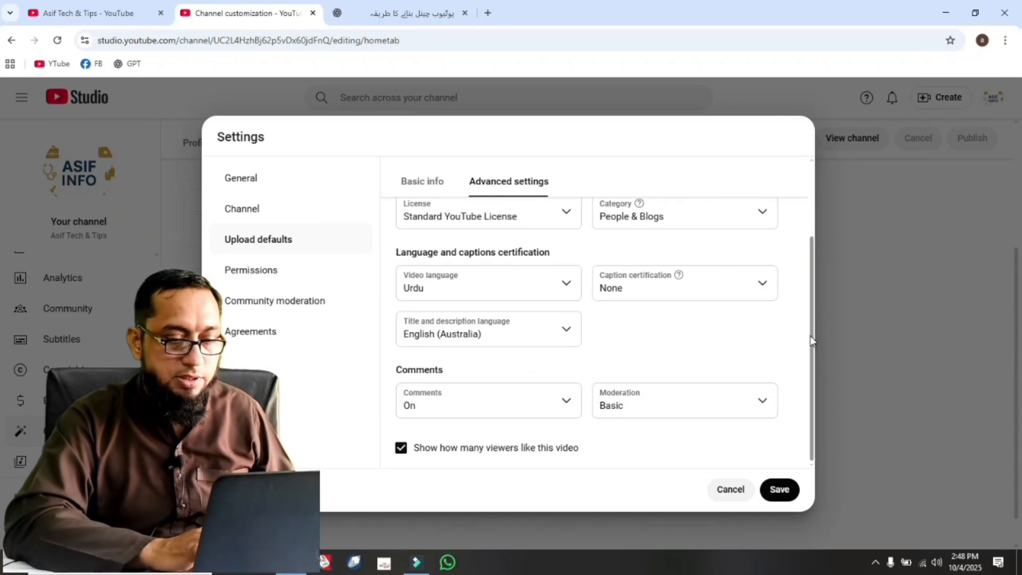
drag(810, 315, 683, 178)
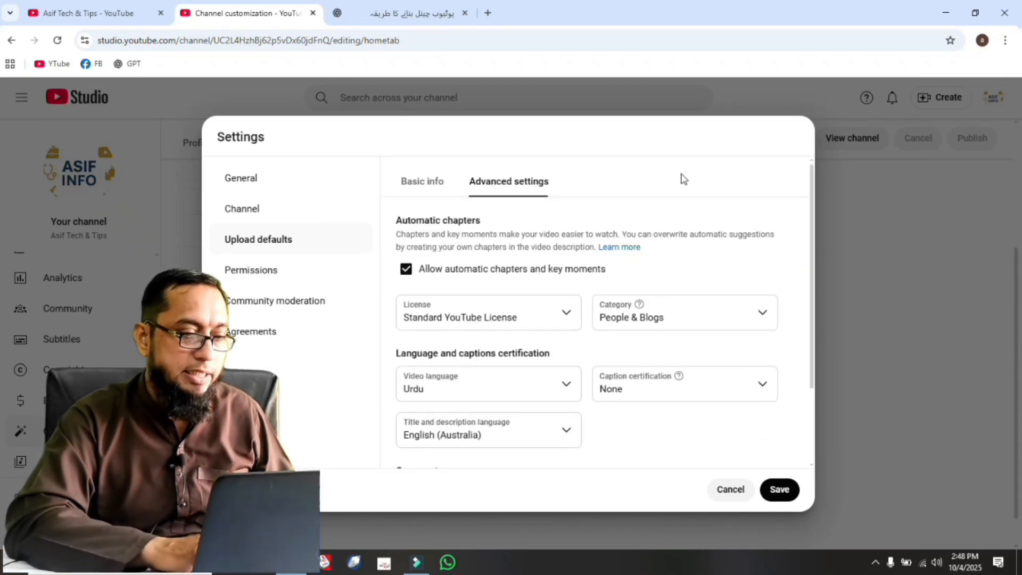
View the channel's permissions, dismiss the stream permissions notice and open the community moderation settings.
click(248, 270)
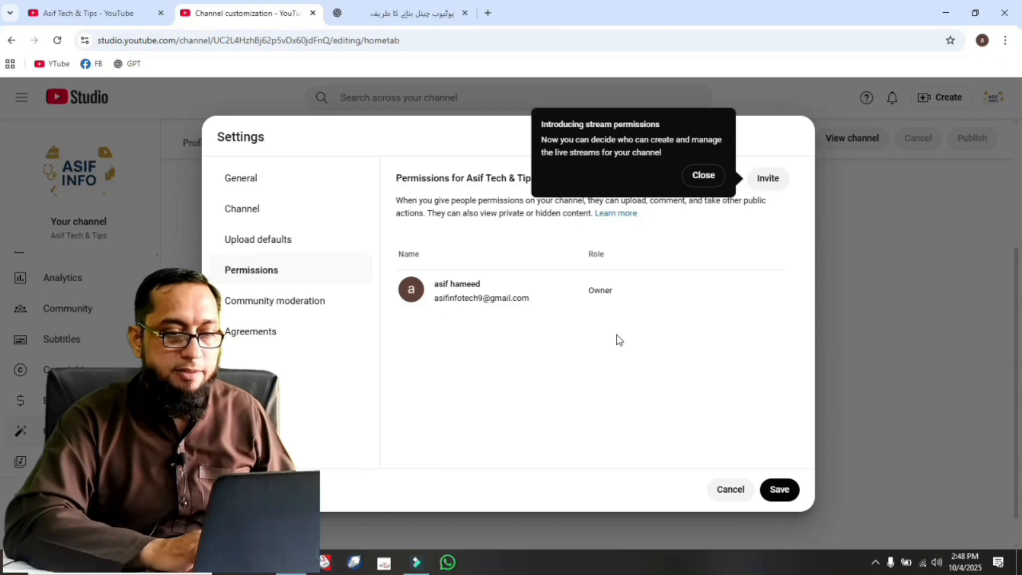
click(702, 178)
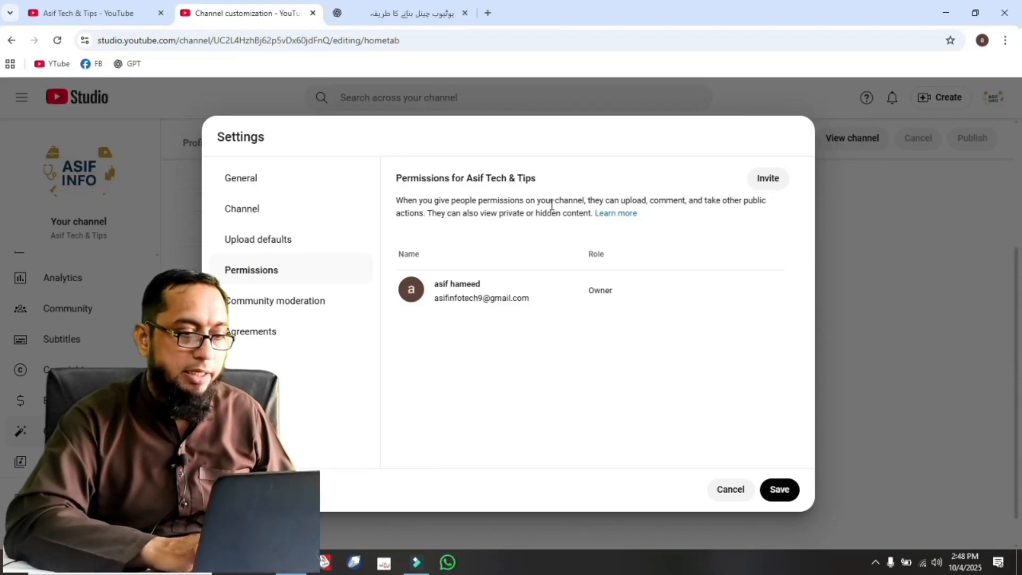
click(258, 300)
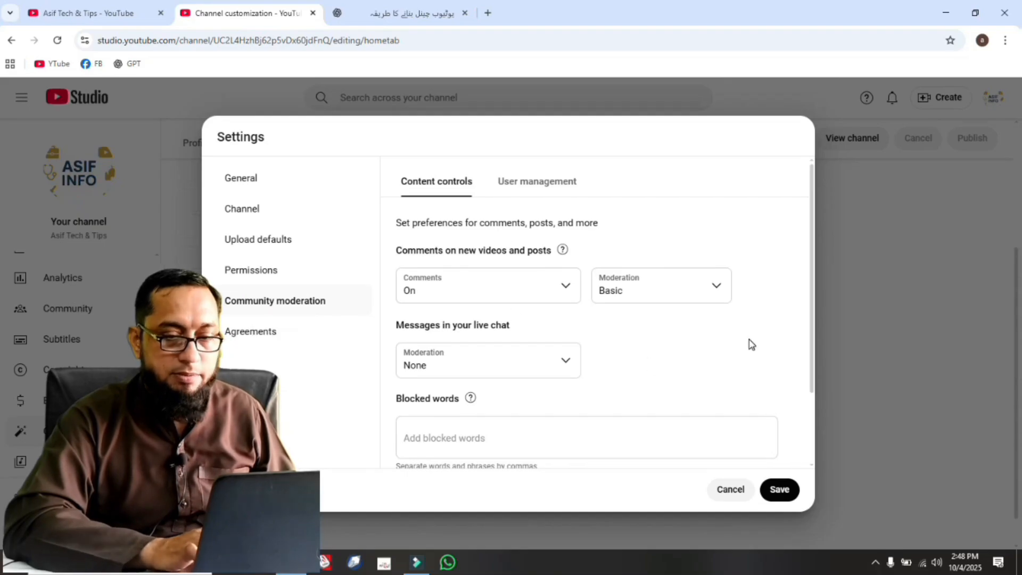
Review the community moderation content controls, user management and agreements, and save the channel settings.
scroll(654, 342, down, 1)
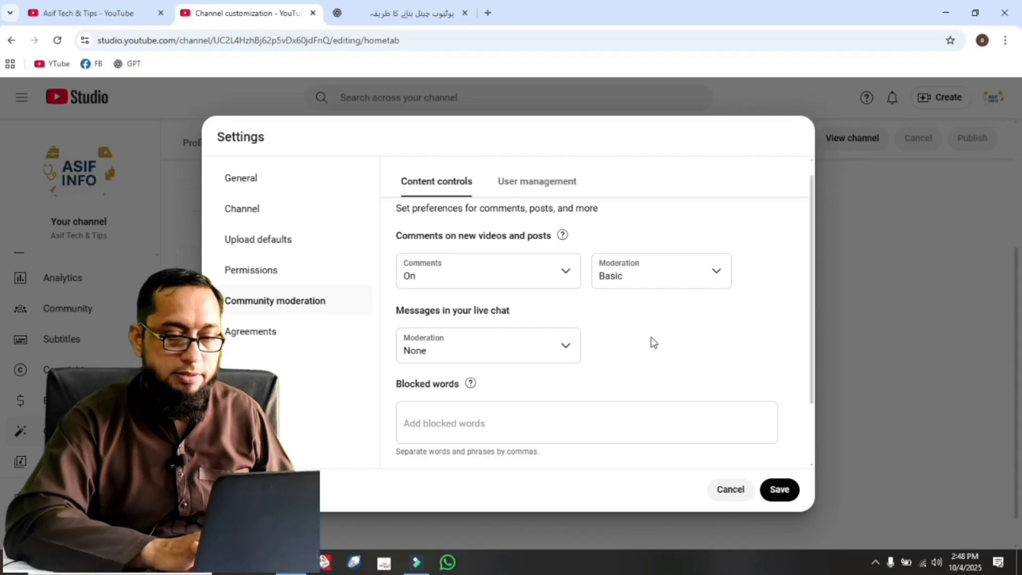
click(539, 184)
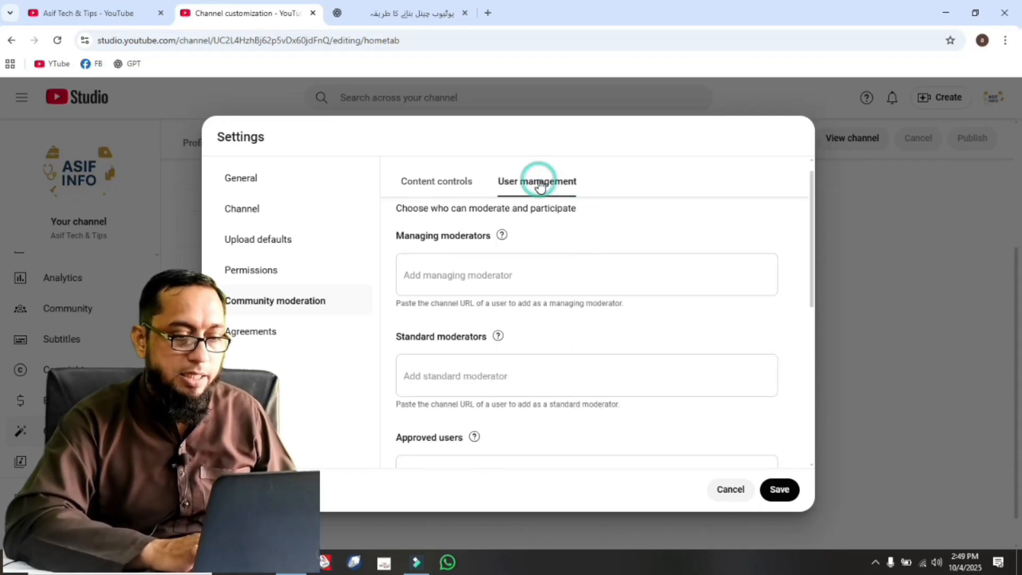
click(270, 332)
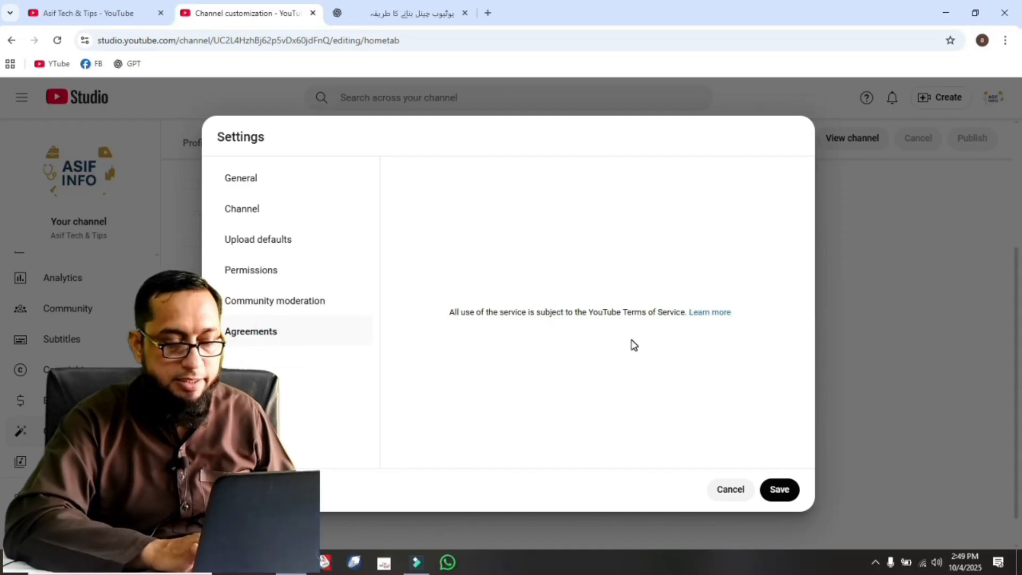
click(780, 489)
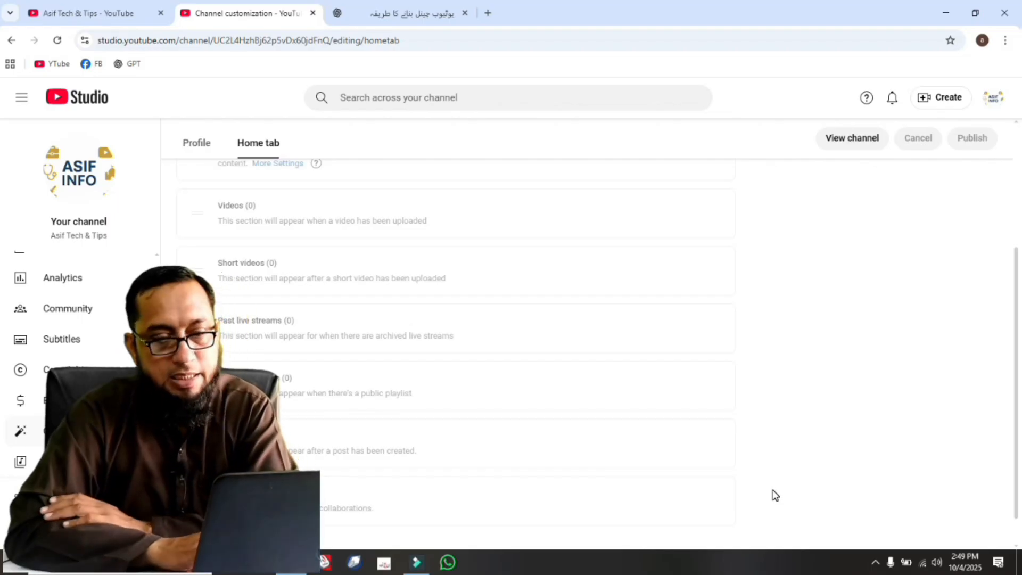
View the channel's public page from YouTube Studio and check its banner and header details.
click(850, 139)
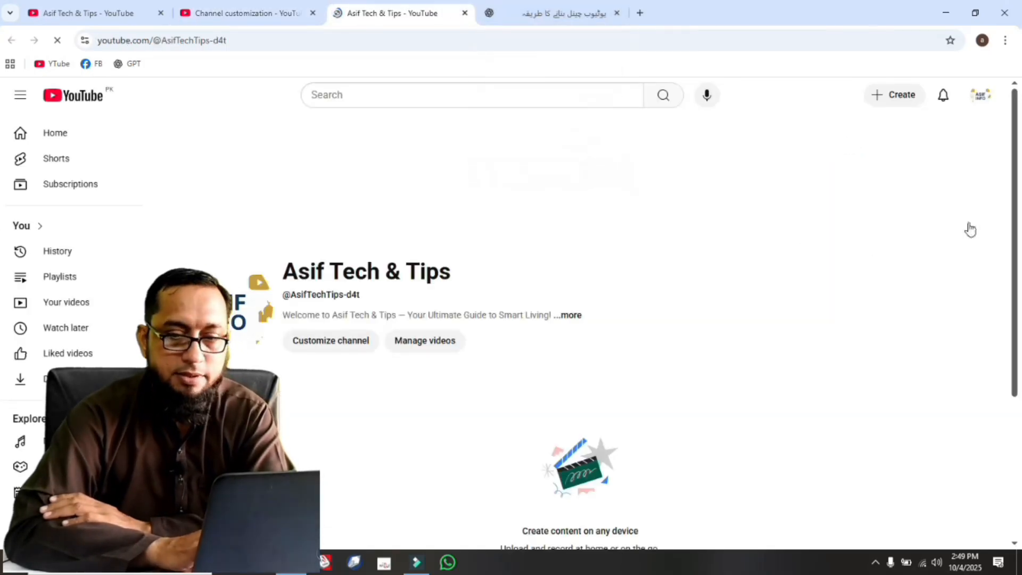
drag(1014, 169, 1019, 141)
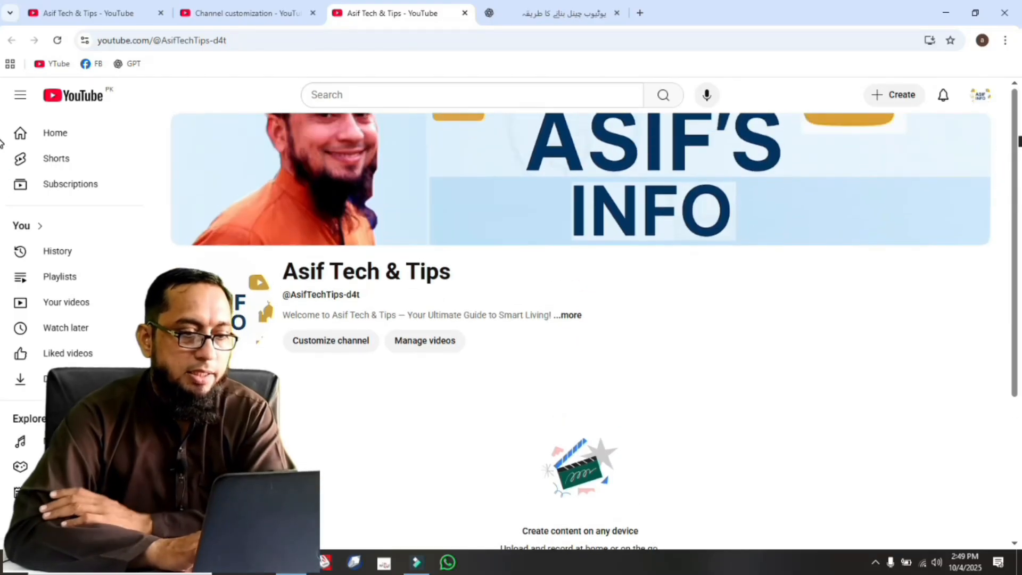